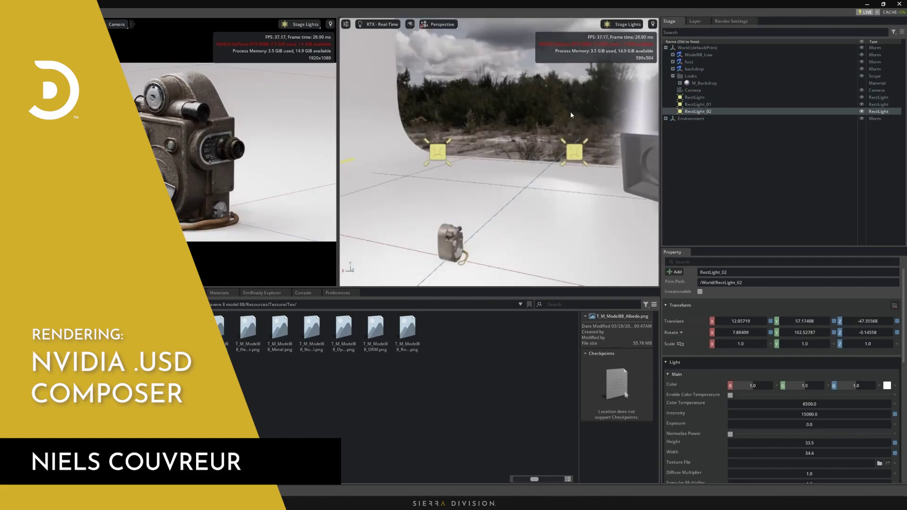
Create a new stage that holds only World, Environment and the default grid ground.
left_click(537, 118)
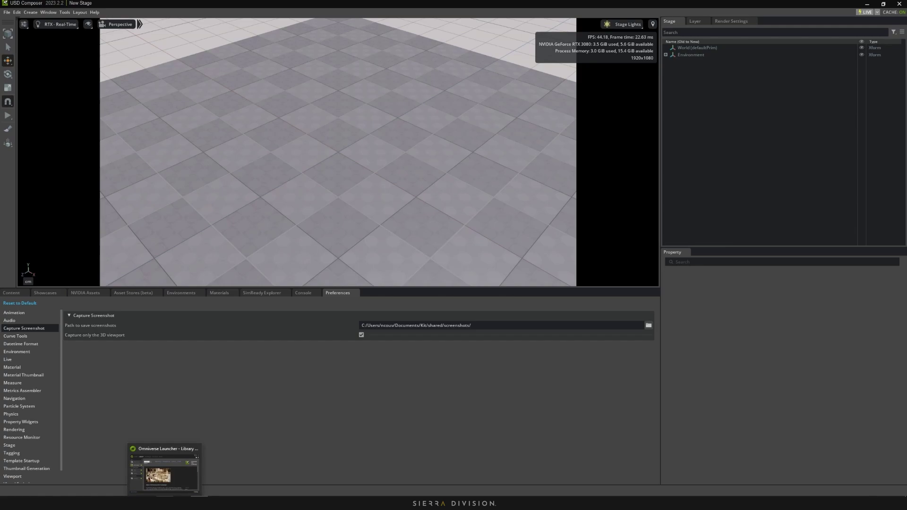
left_click(164, 470)
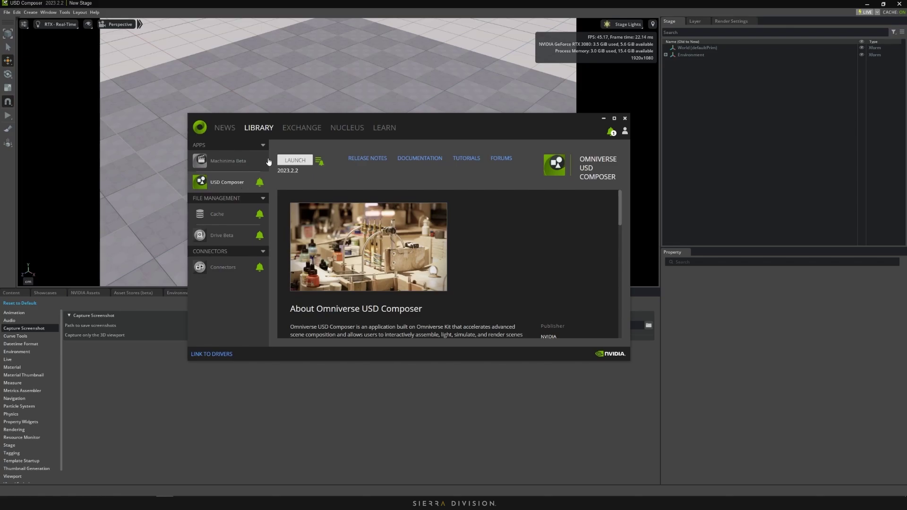
left_click(319, 161)
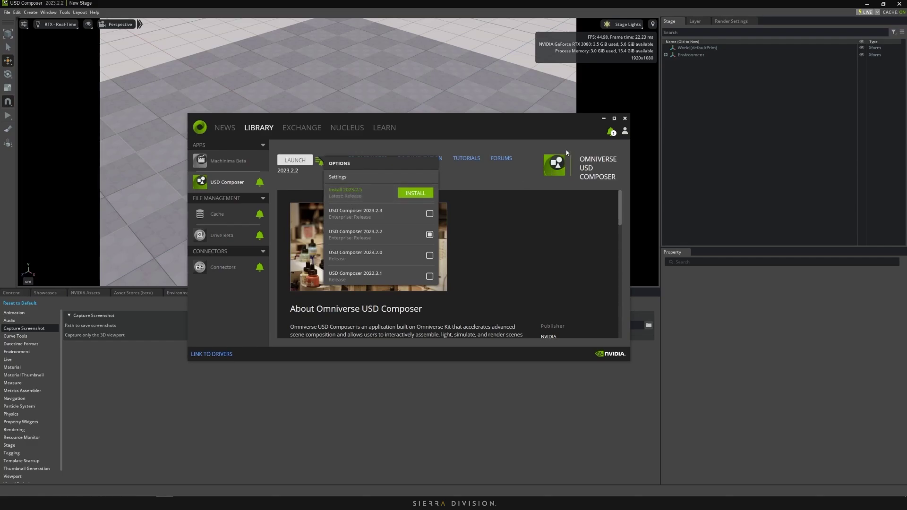
left_click(604, 119)
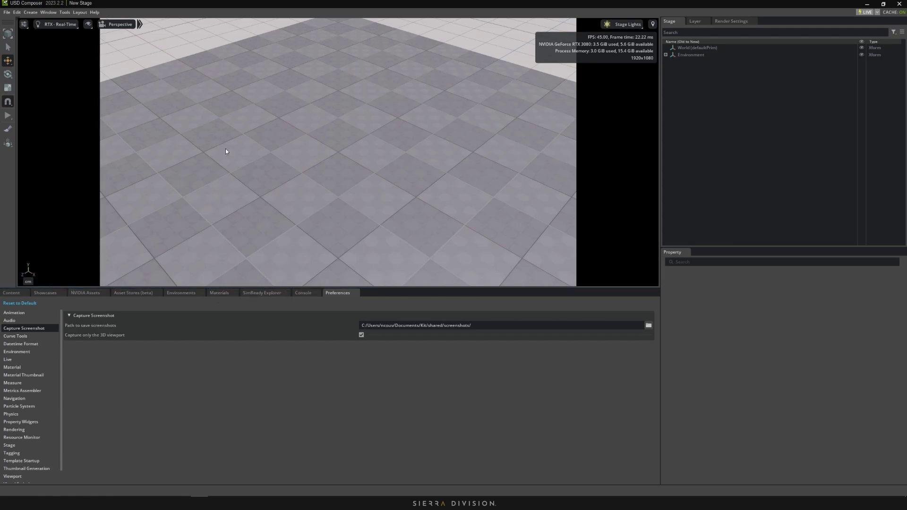
left_click(17, 13)
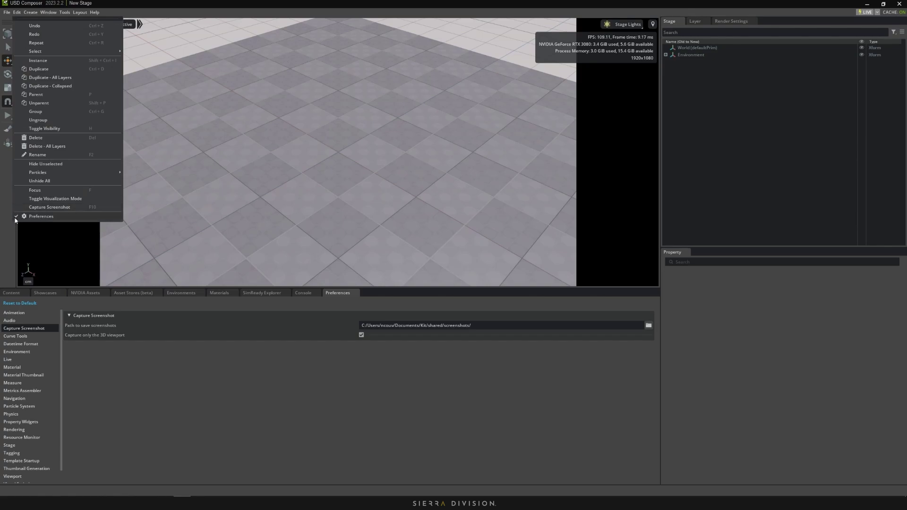
left_click(339, 292)
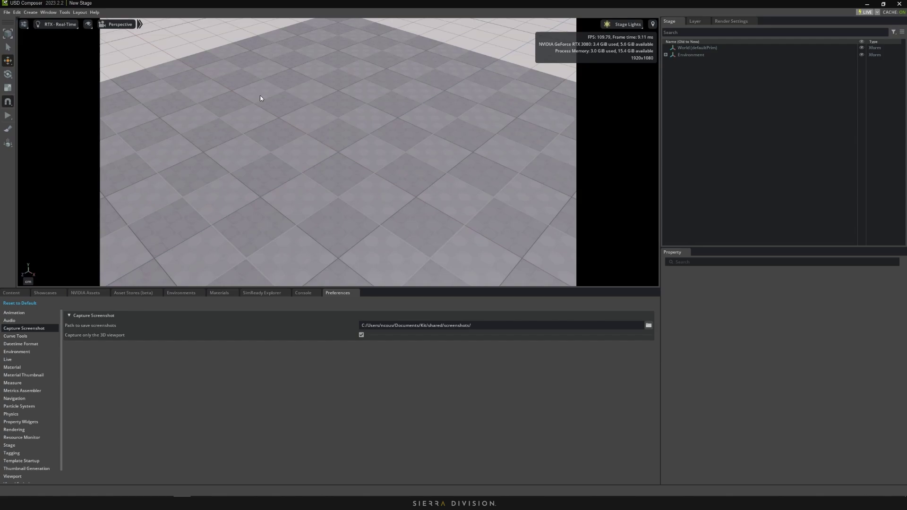
Check the viewport's Render Resolution (3840×2160 UHD) and Manipulator Transform options.
left_click(24, 25)
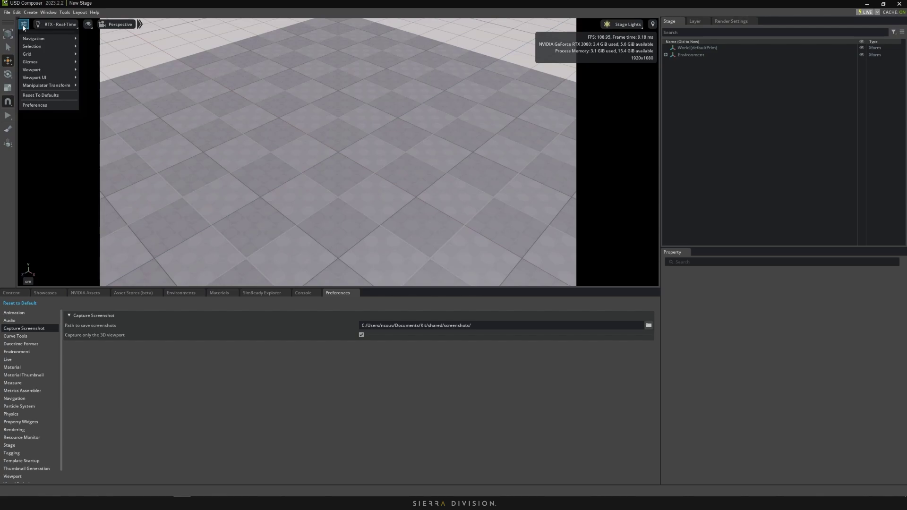
mouse_move(38, 71)
mouse_move(95, 72)
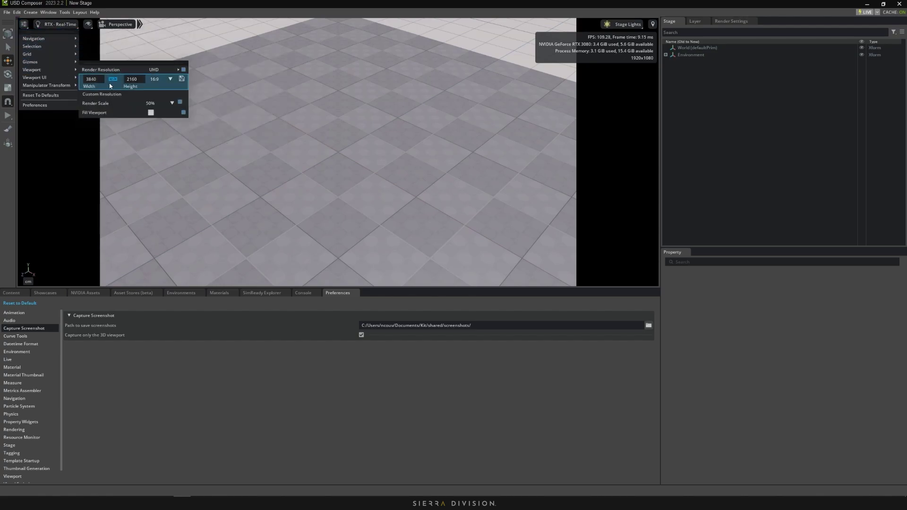
mouse_move(156, 70)
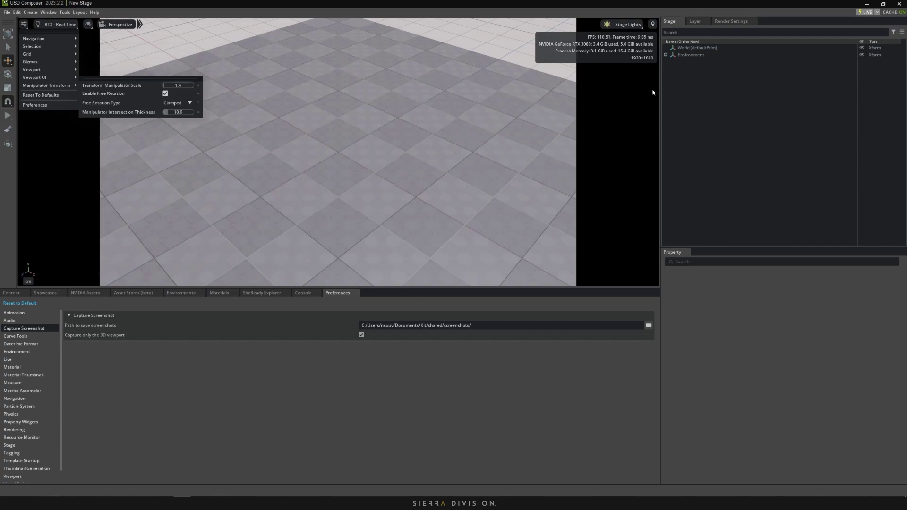
In Render Settings, choose Load Settings to browse for a saved render settings USD file.
left_click(722, 111)
left_click(737, 21)
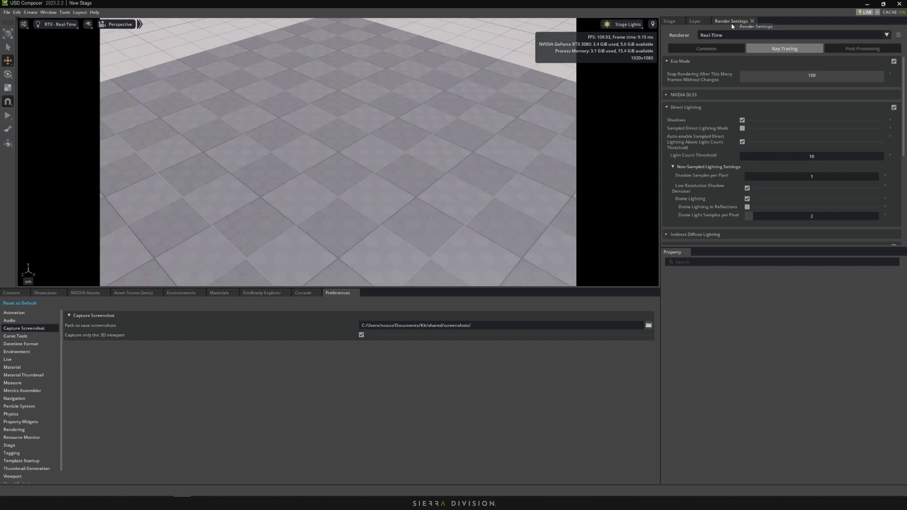
left_click(899, 36)
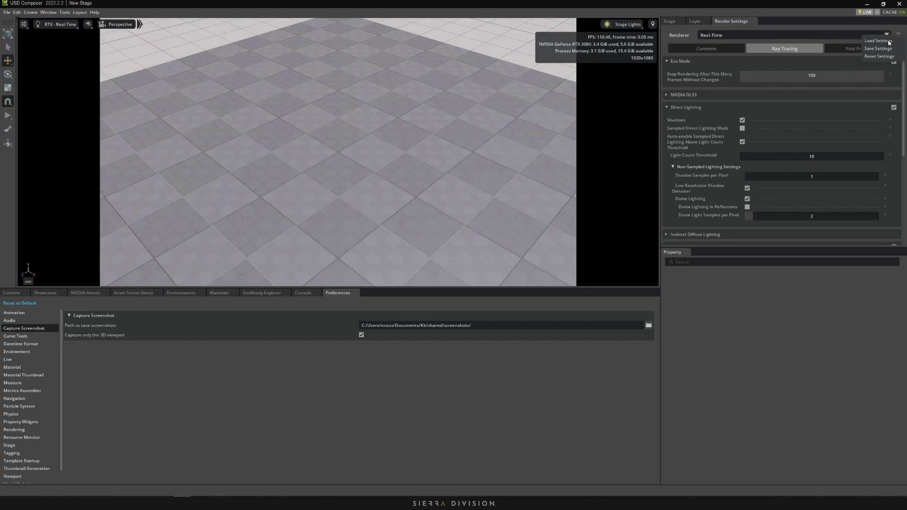
left_click(879, 41)
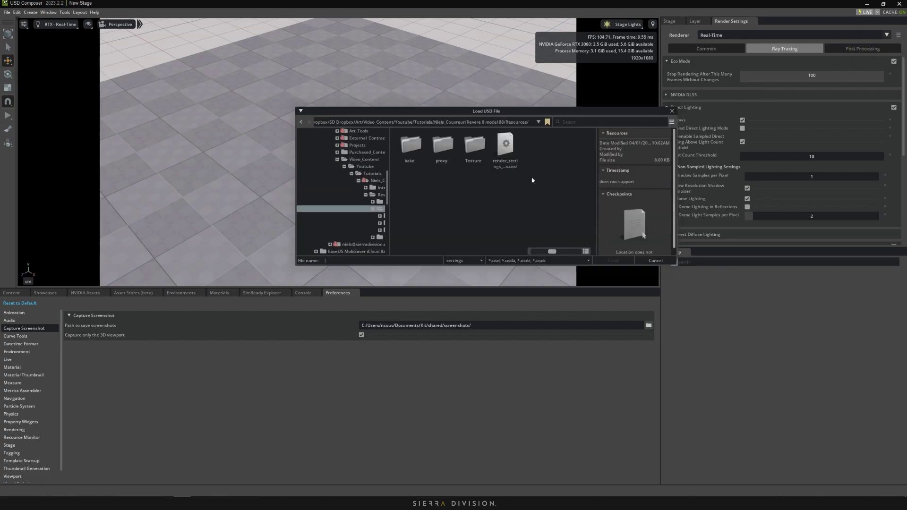
Load the saved render settings file, then switch the viewport renderer between Real-Time and Path Tracing, ending on Real-Time.
double_click(506, 146)
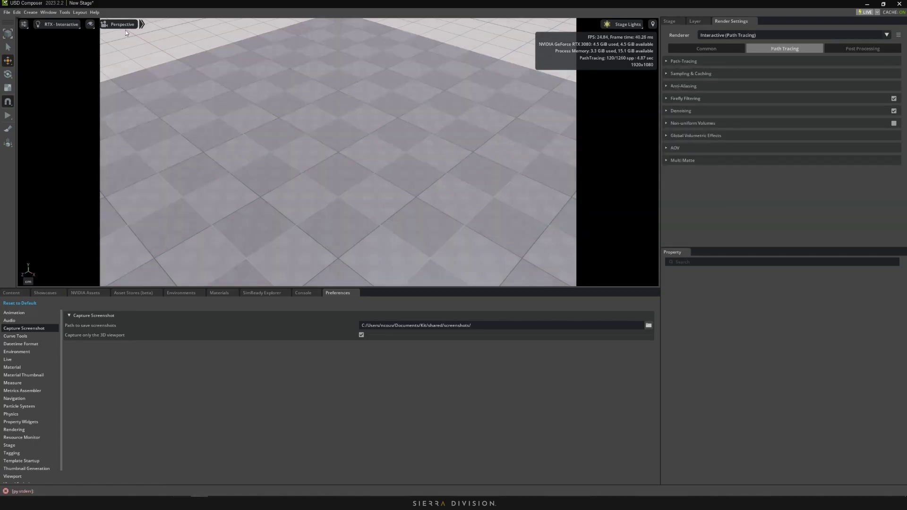
left_click(60, 24)
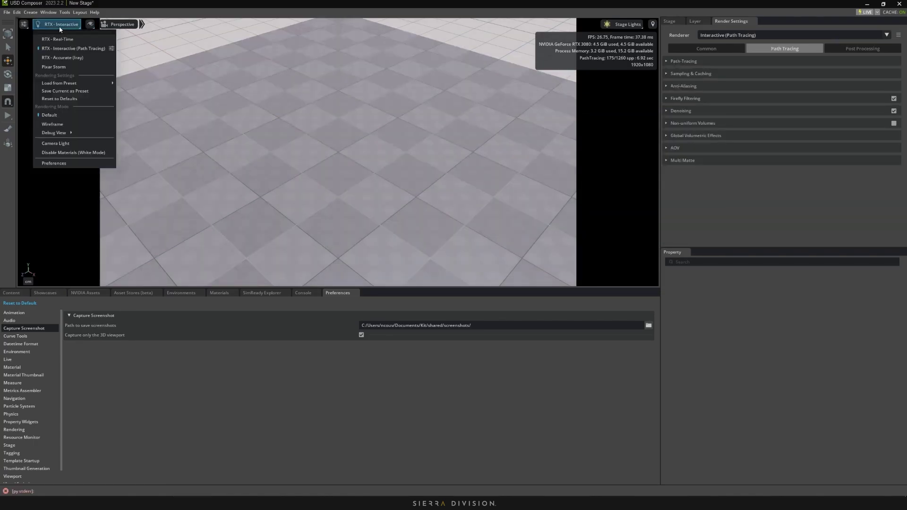
left_click(56, 39)
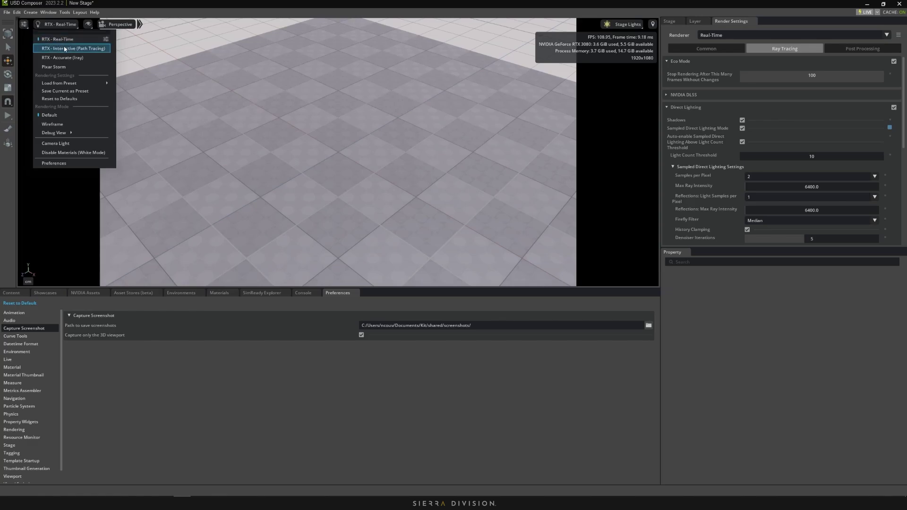
left_click(65, 49)
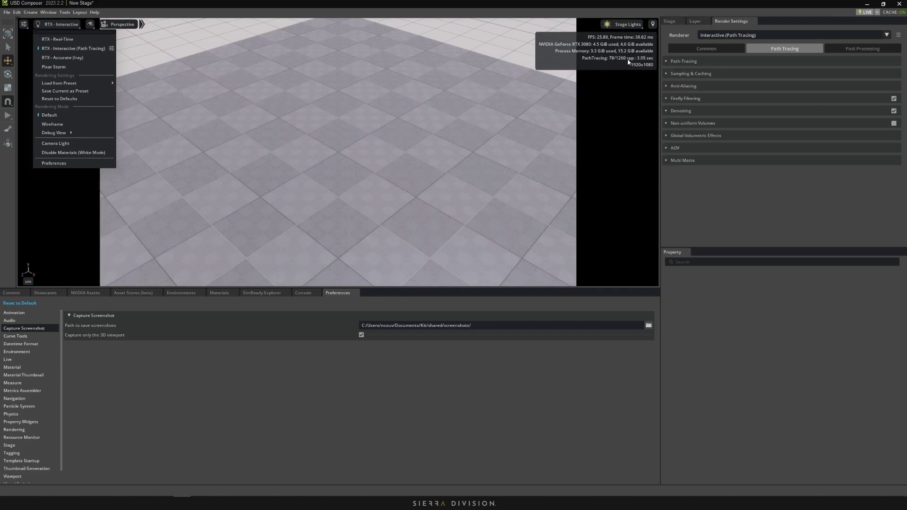
left_click(57, 39)
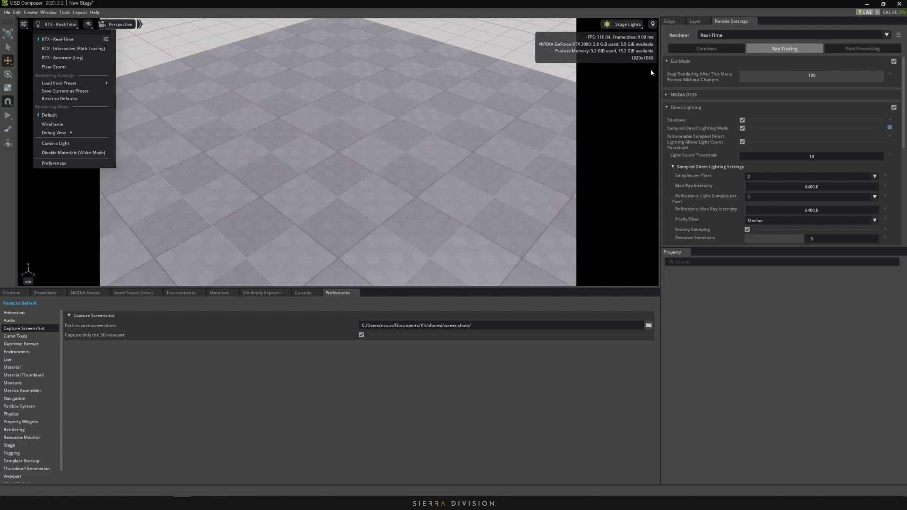
left_click(765, 349)
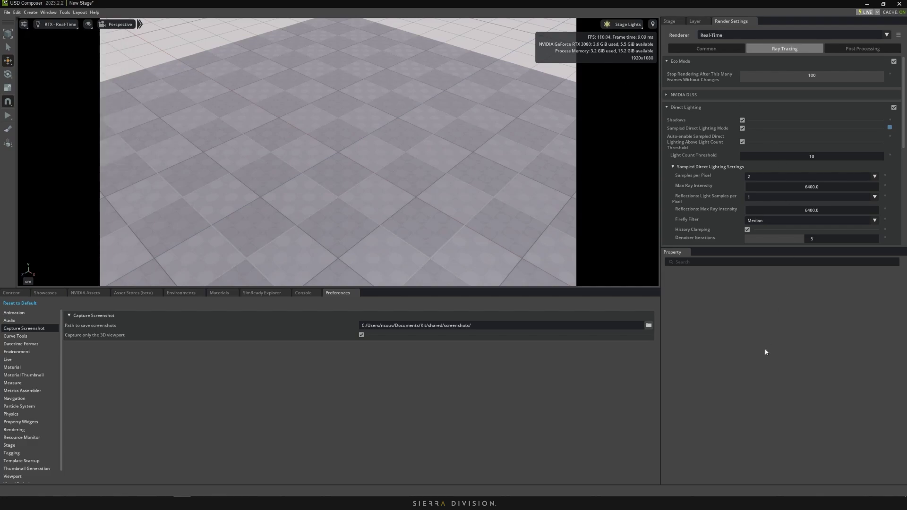
In the Render Settings Renderer dropdown, switch to Interactive (Path Tracing) and back to RTX - Real-Time.
left_click(728, 36)
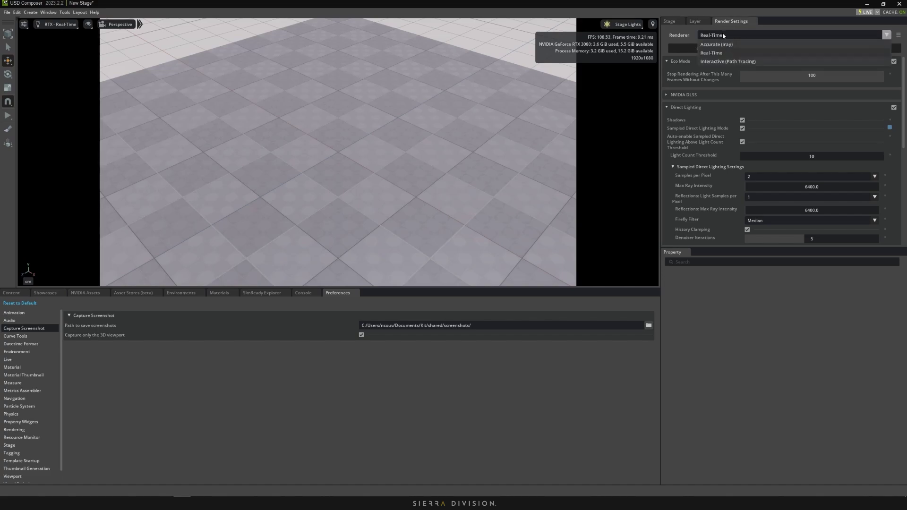
left_click(734, 62)
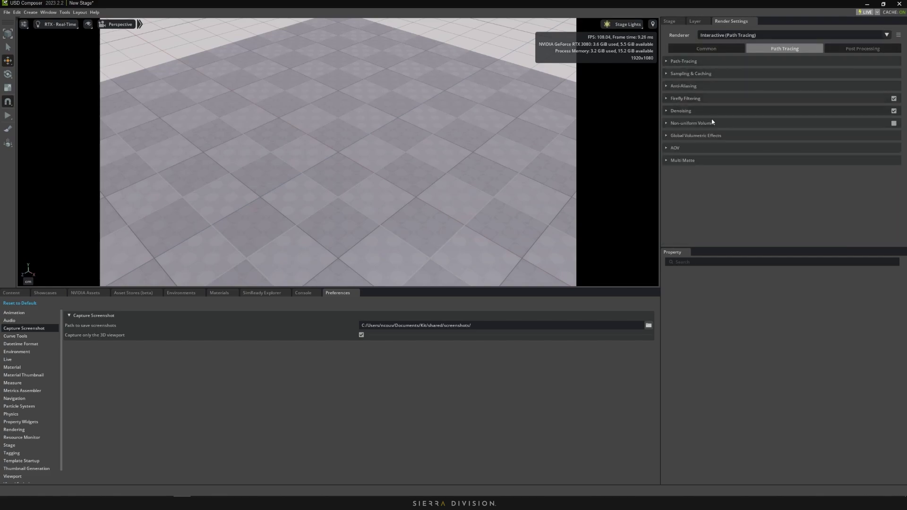
left_click(738, 36)
left_click(730, 52)
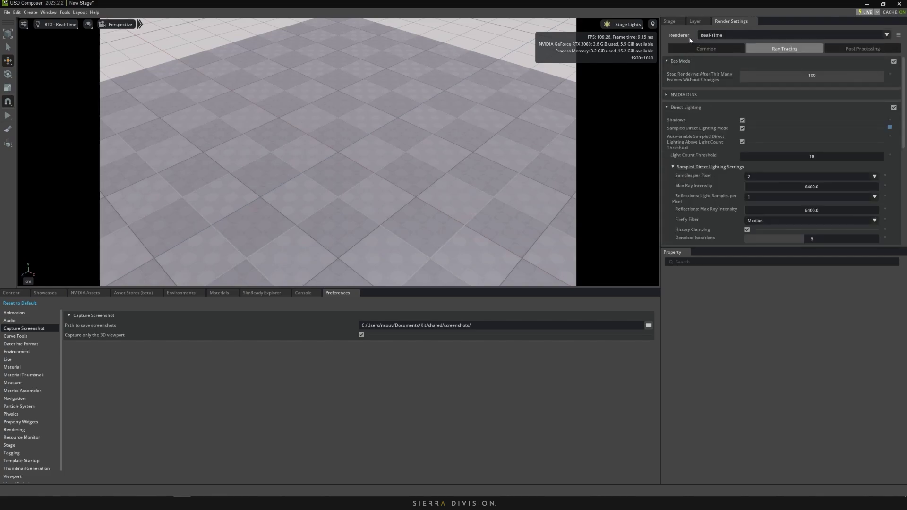
Show the Common render settings, then expand Environment in the Stage tree and inspect DistantLight and ground.
left_click(725, 51)
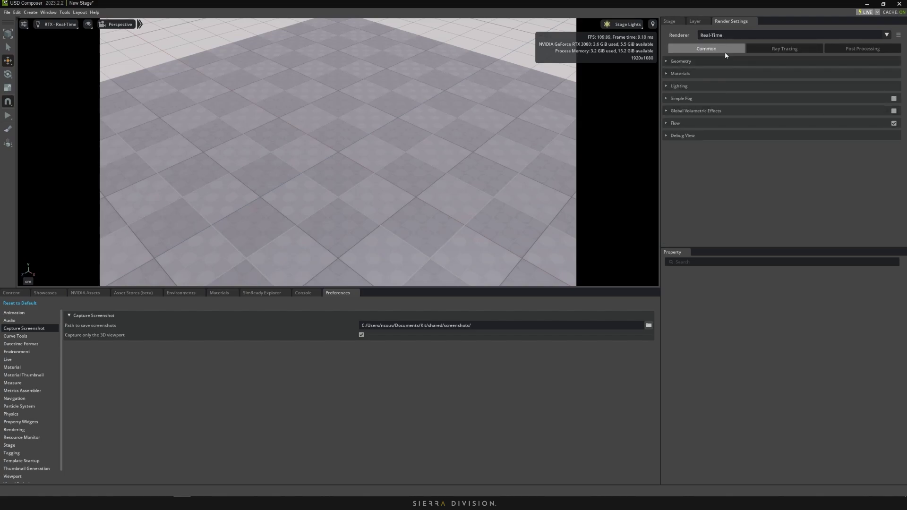
left_click(671, 21)
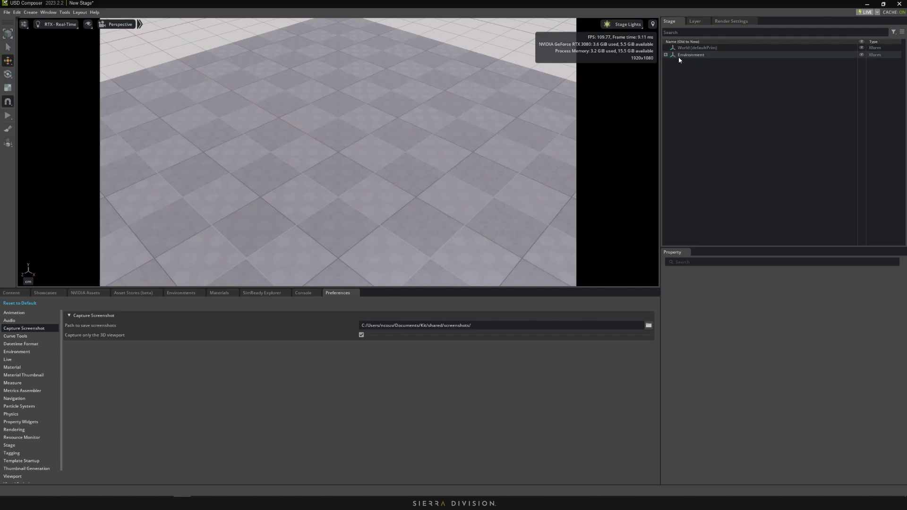
left_click(666, 55)
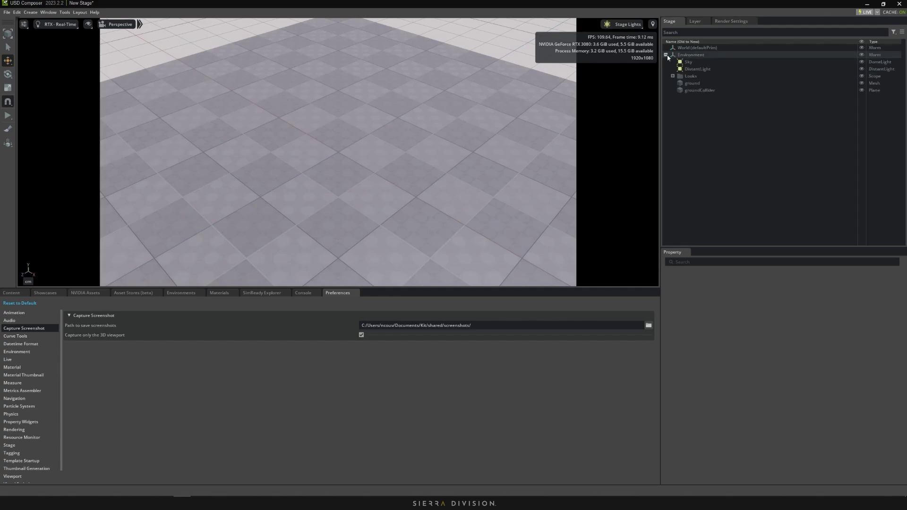
left_click(691, 69)
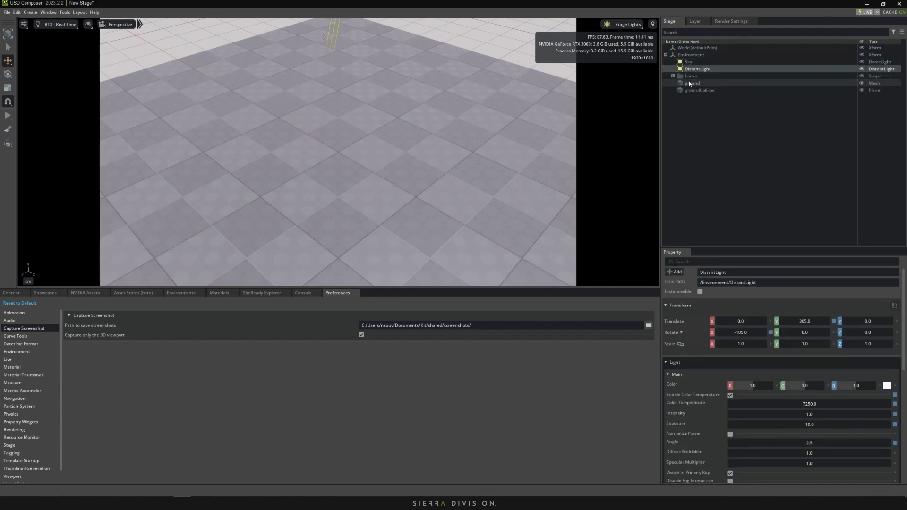
left_click(688, 83)
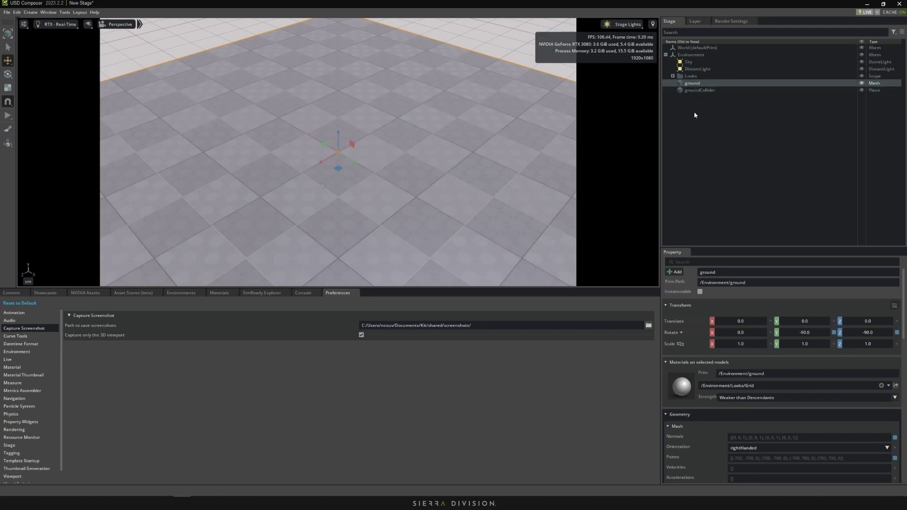
left_click(694, 111)
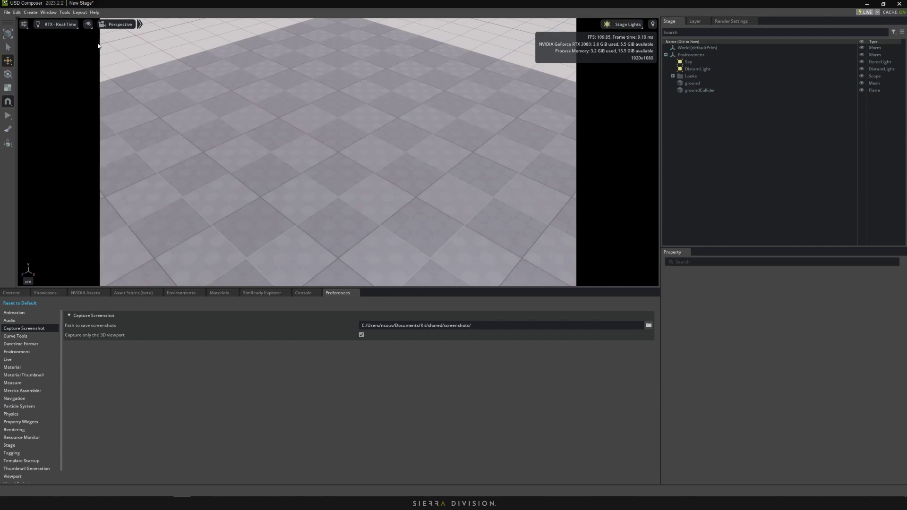
Import the vintage camera model with its backdrop into the stage.
left_click(7, 13)
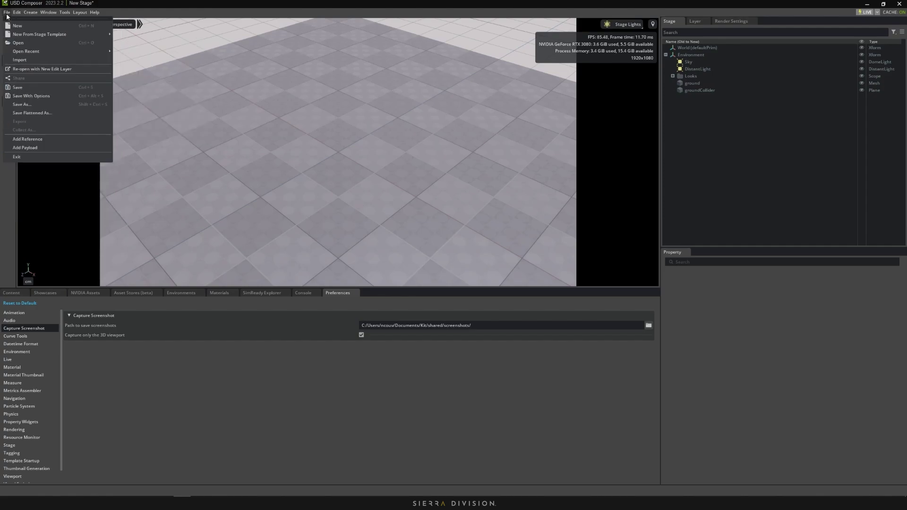
left_click(23, 60)
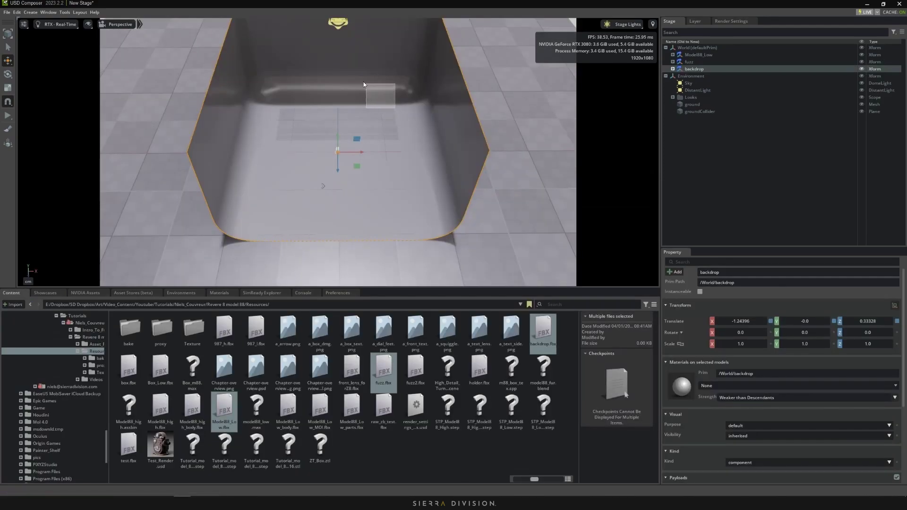
mouse_move(472, 115)
middle_mouse_down()
mouse_move(444, 98)
mouse_move(486, 141)
mouse_move(460, 119)
middle_mouse_up()
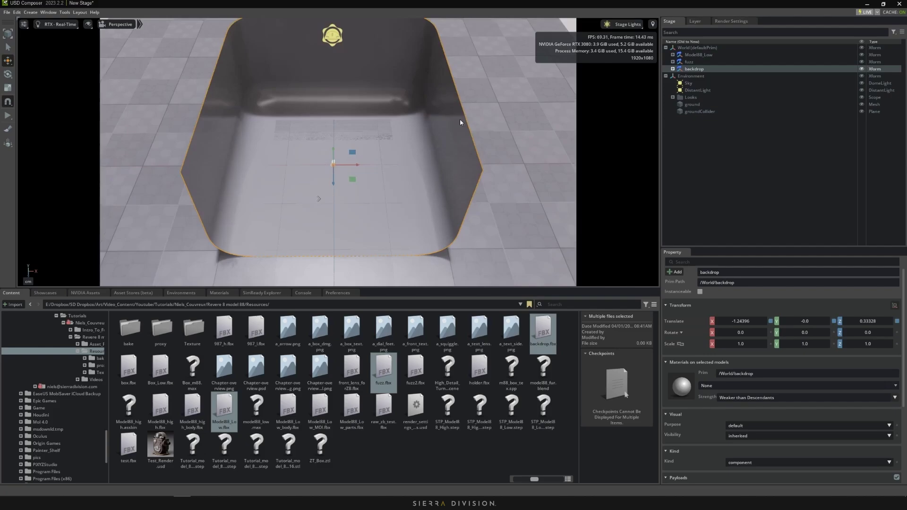
Delete the default ground and groundCollider from the stage.
left_click(704, 111)
left_click(709, 105, "ctrl")
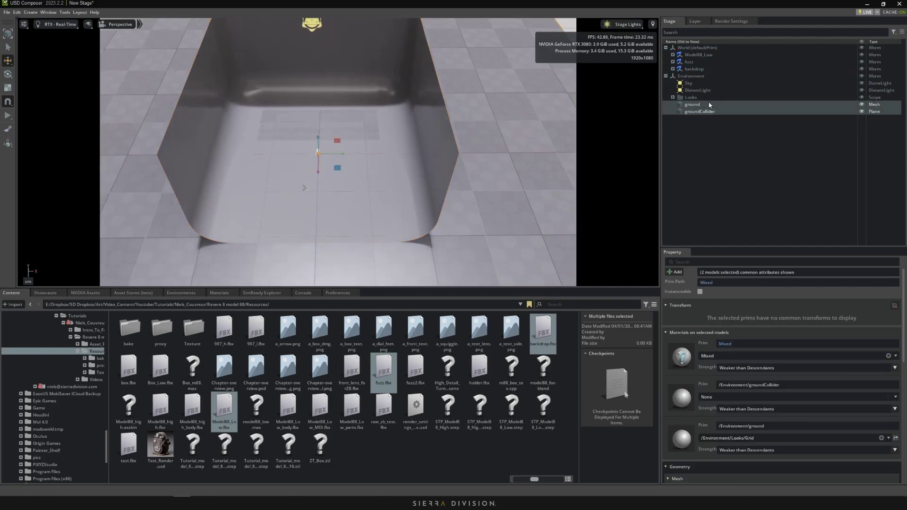
key("Delete")
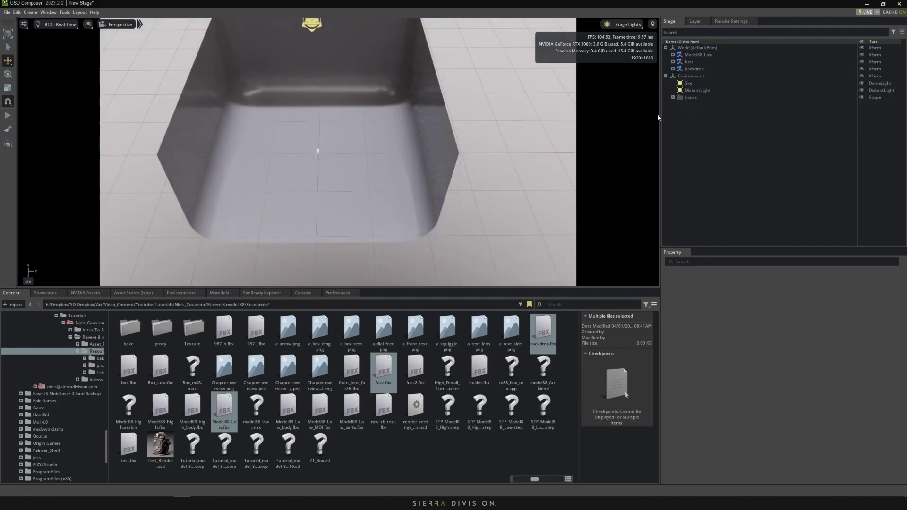
Frame Model88_Low with F, orbit to a perspective view, then select the Sky dome light.
left_click(286, 152)
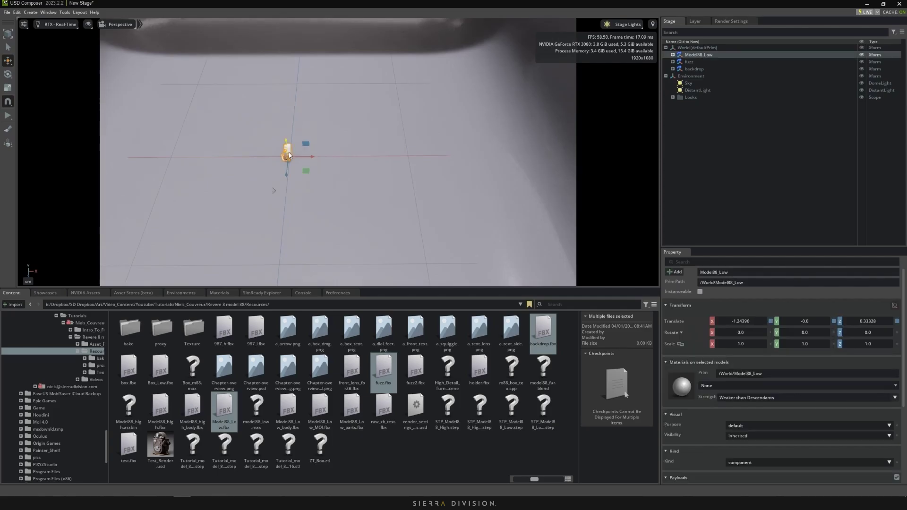
key("f")
scroll(382, 143, "down", 10)
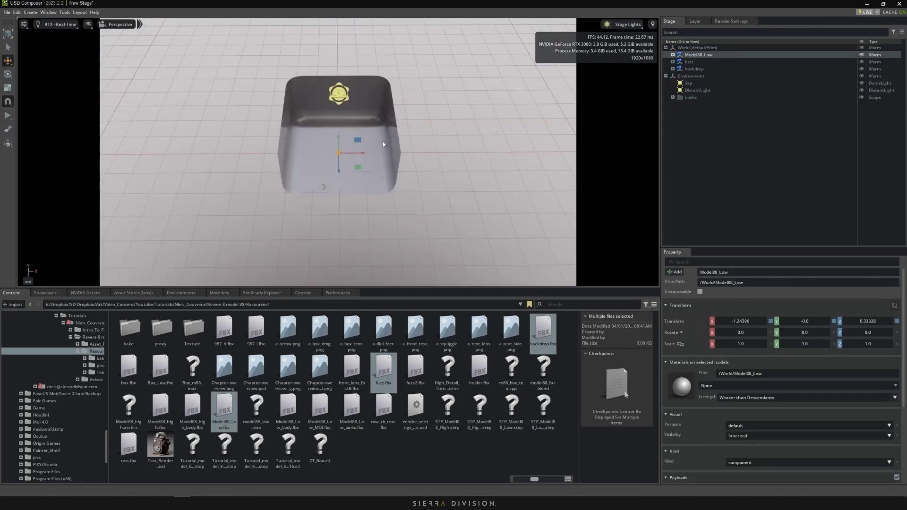
scroll(338, 155, "up", 5)
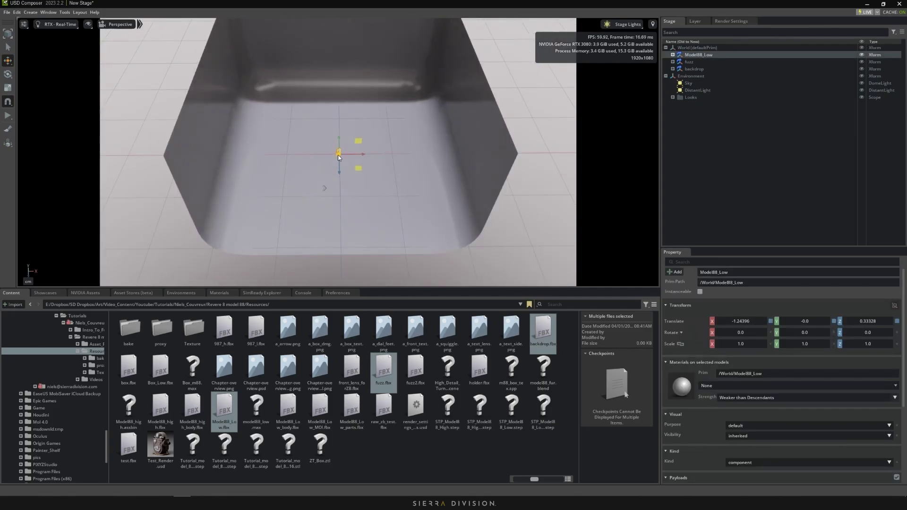
key("f")
left_click_drag(447, 161, 507, 121, "alt")
left_click_drag(427, 143, 436, 137, "alt")
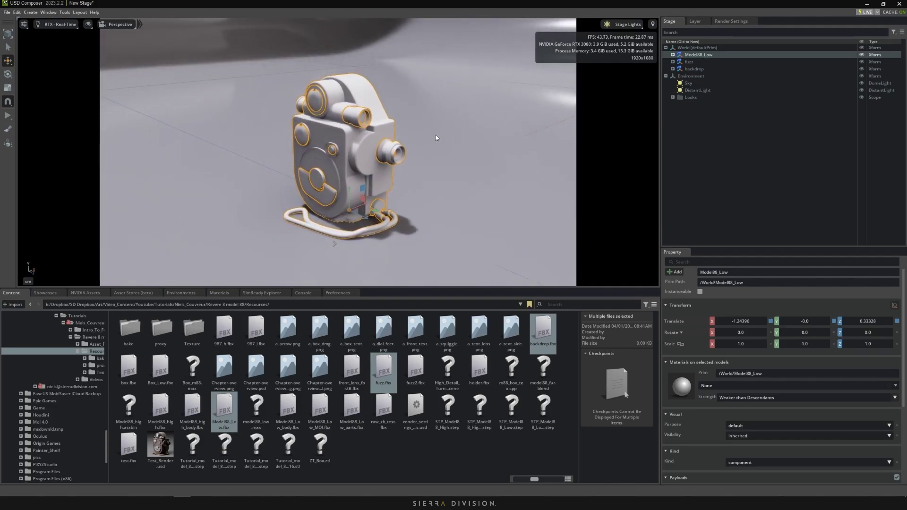
left_click(717, 152)
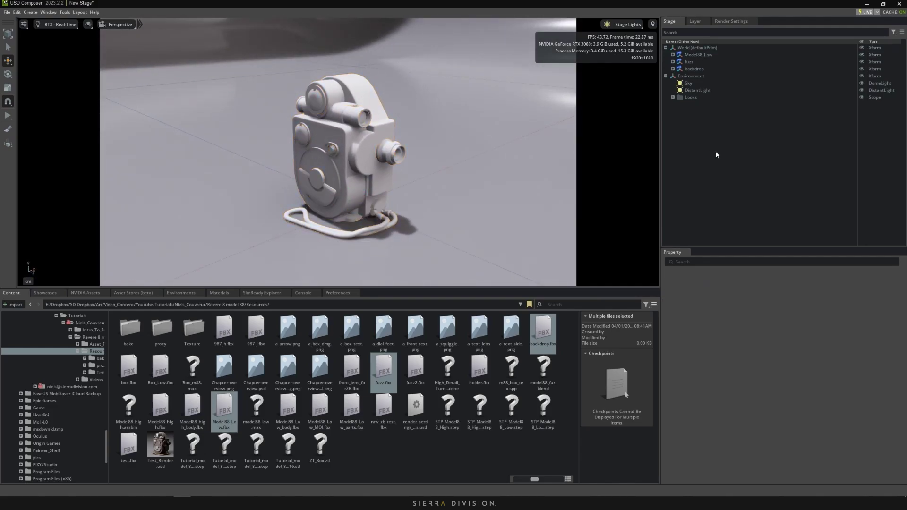
left_click(694, 85)
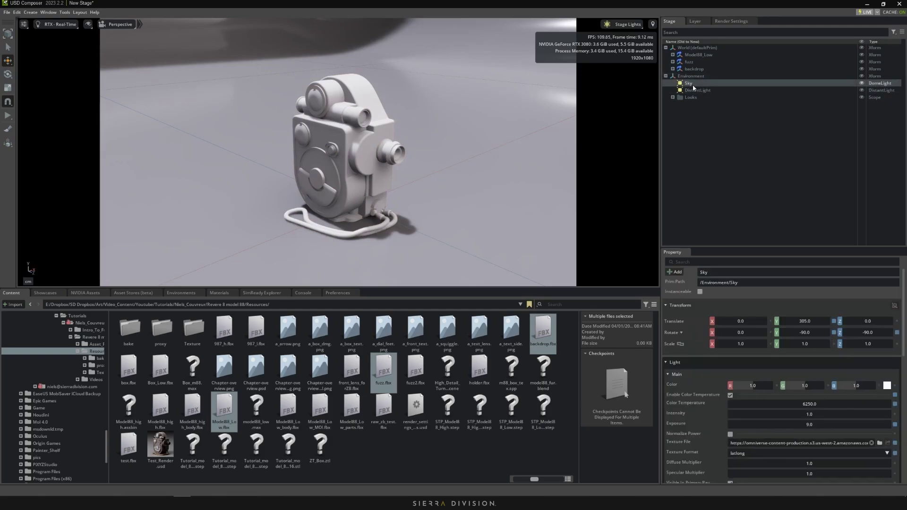
Replace the Sky's Texture File with a local HDRI from the Default_Asset_Stage HDRI folder.
left_click(880, 445)
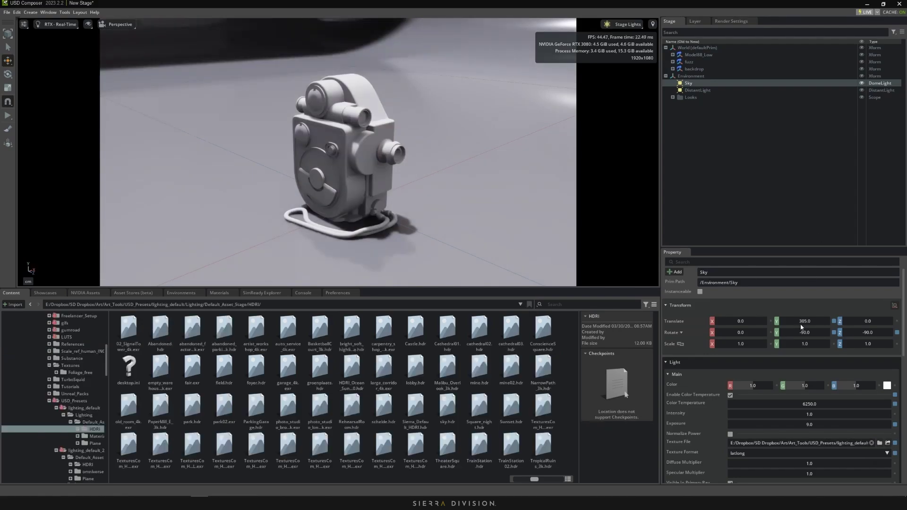
scroll(770, 429, "down", 1)
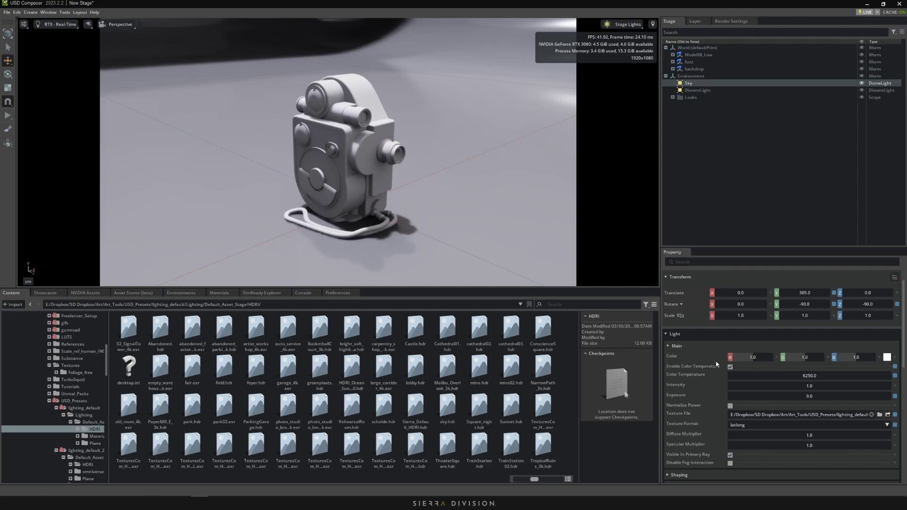
scroll(717, 364, "down", 4)
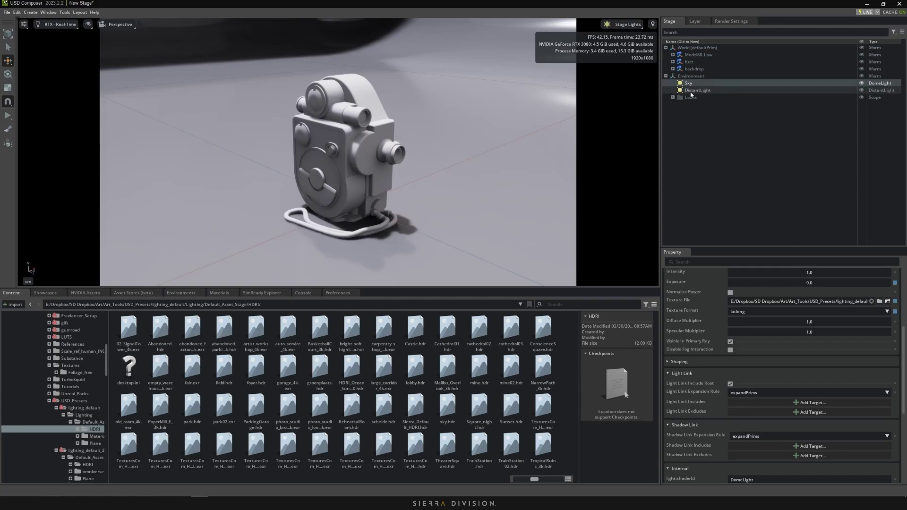
Select the DistantLight and switch its visibility off.
left_click(694, 90)
left_click(863, 90)
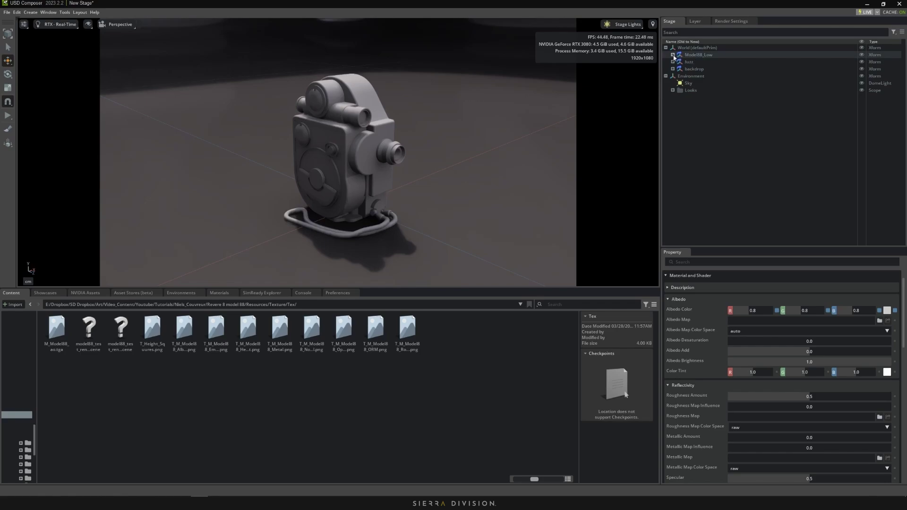
Expand Model88_Low, inspect Body109_low and Body107_low, expand Looks, and select M_Model88.
left_click(673, 55)
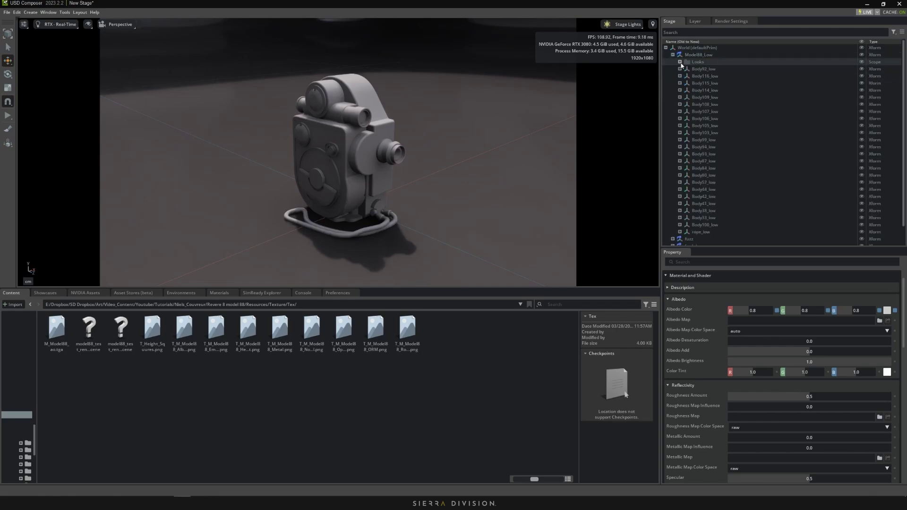
left_click(680, 61)
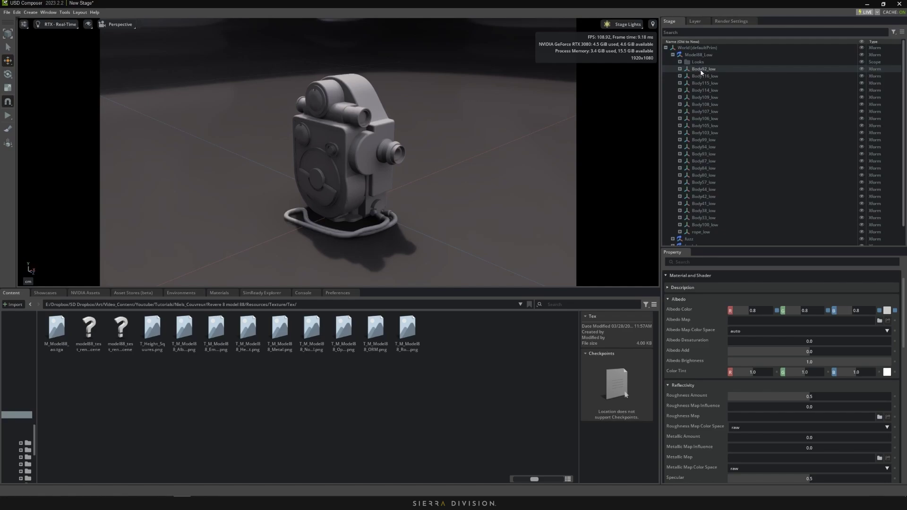
left_click(704, 98)
left_click(703, 112)
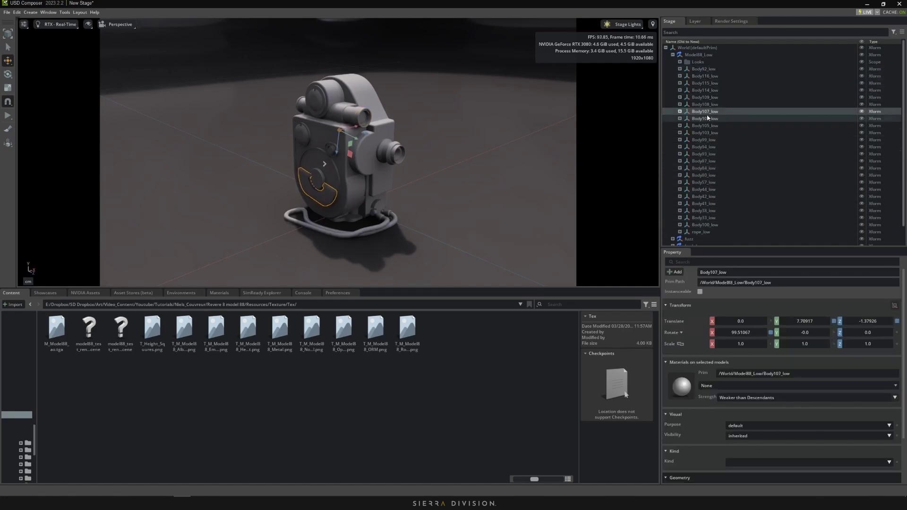
left_click(702, 64)
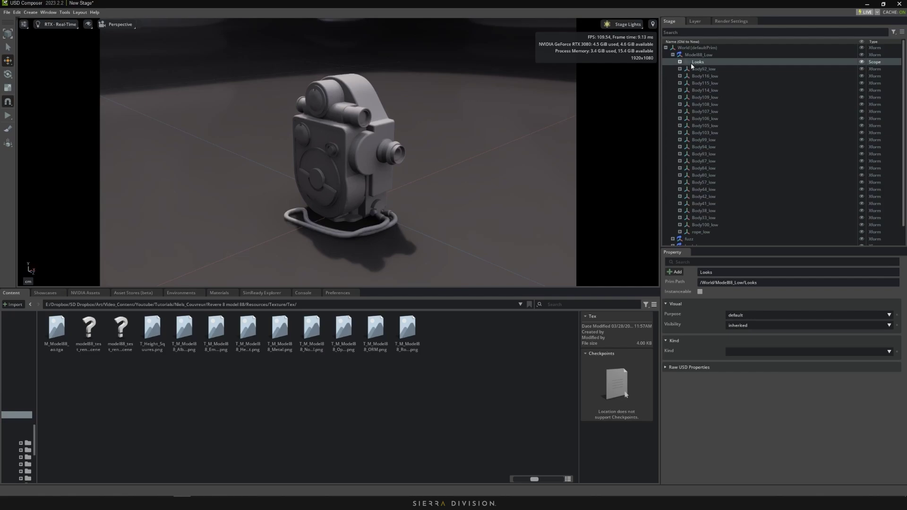
left_click(680, 62)
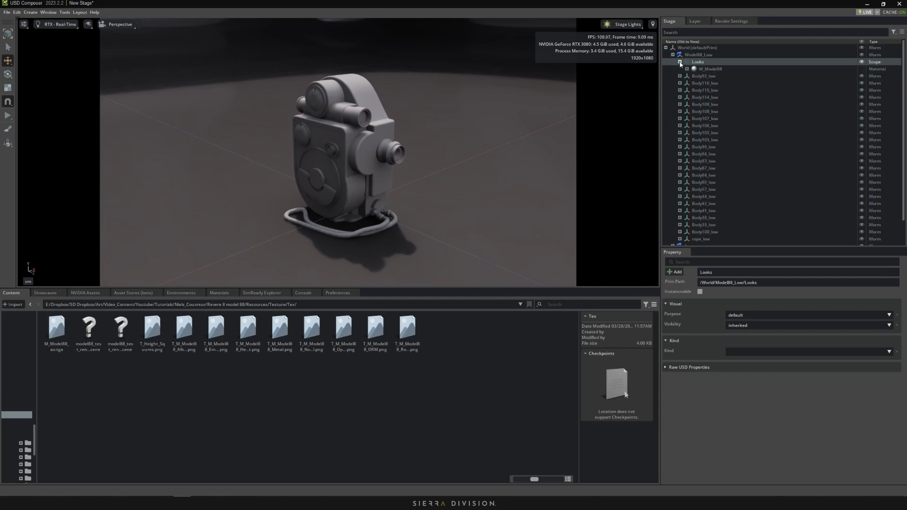
left_click(706, 70)
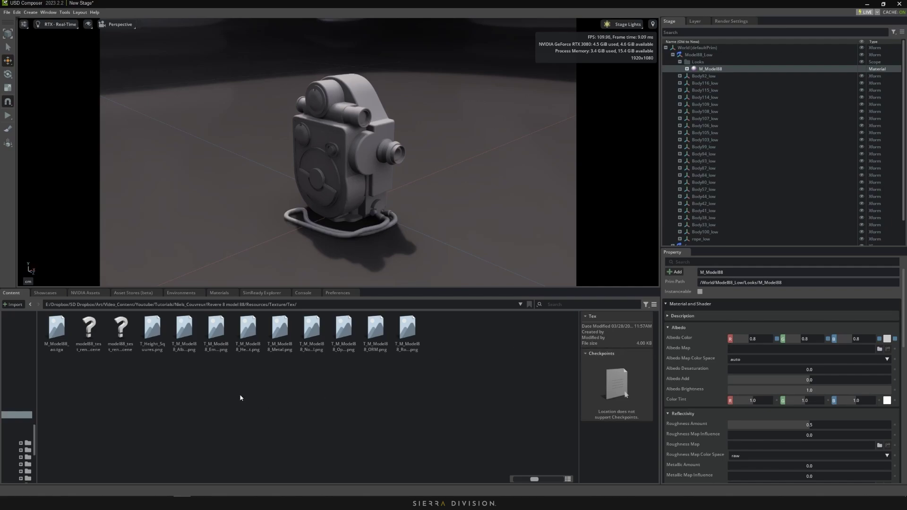
Assign the albedo texture to M_Model88 and set its color space to sRGB.
left_click_drag(184, 329, 740, 354)
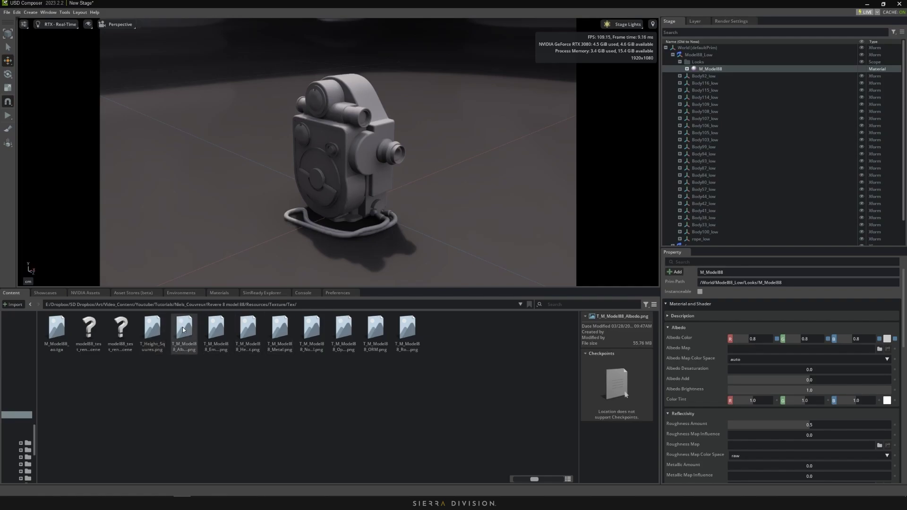
left_click_drag(189, 337, 736, 353)
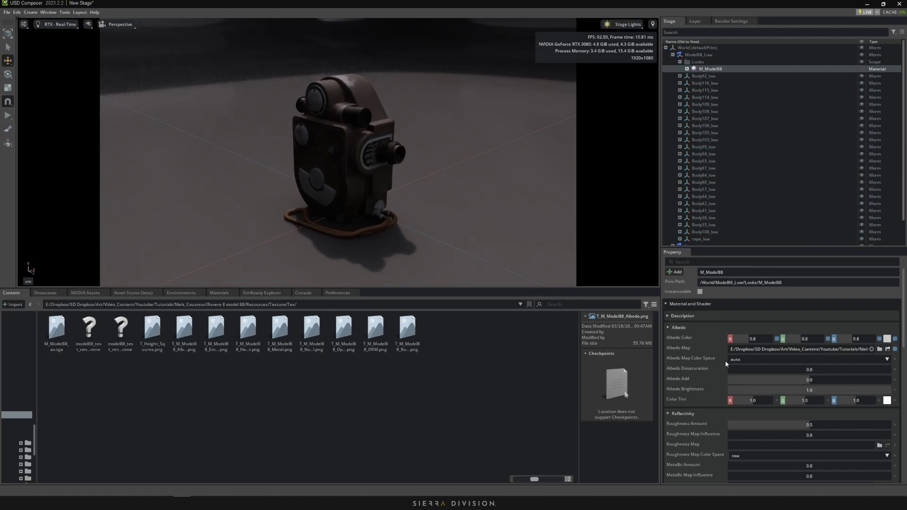
left_click(753, 359)
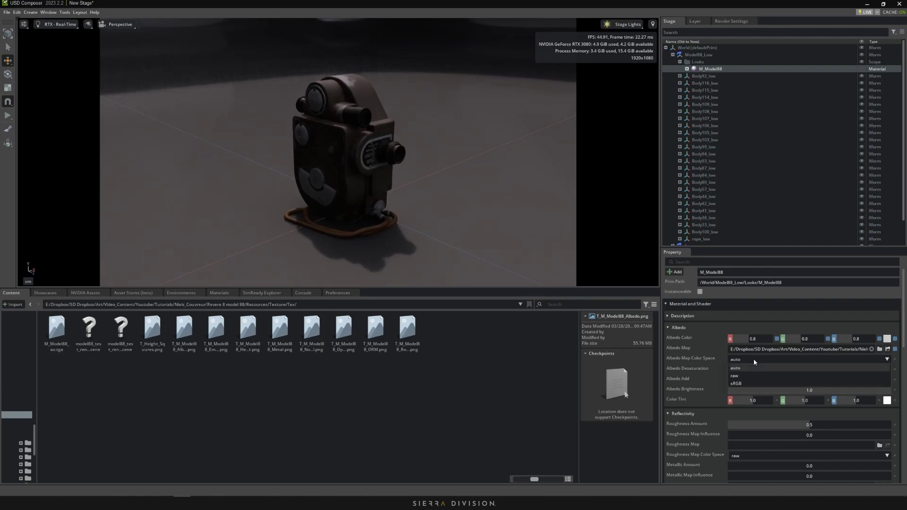
left_click(743, 383)
Enable and assign the ORM texture, raising the metallic and roughness map influence to nearly full.
scroll(746, 369, "down", 5)
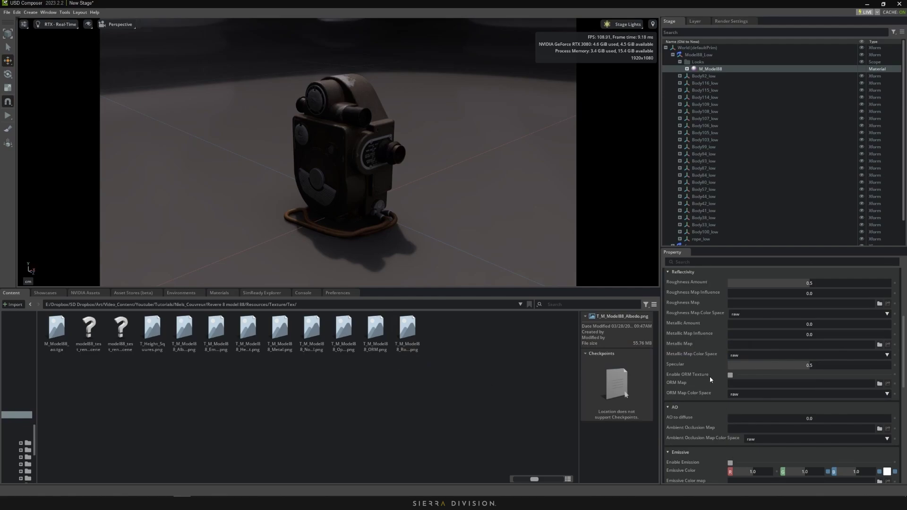
left_click(731, 376)
scroll(773, 384, "up", 1)
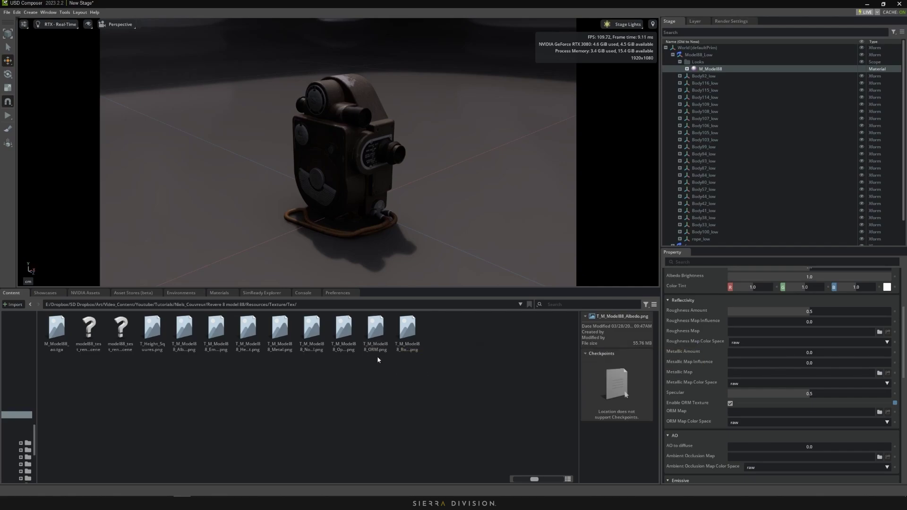
left_click_drag(377, 333, 750, 416)
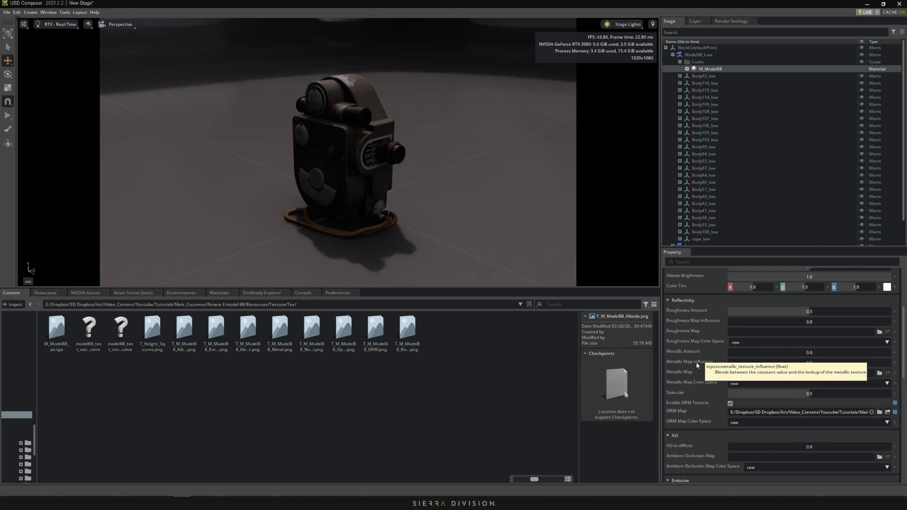
left_click_drag(787, 364, 891, 364)
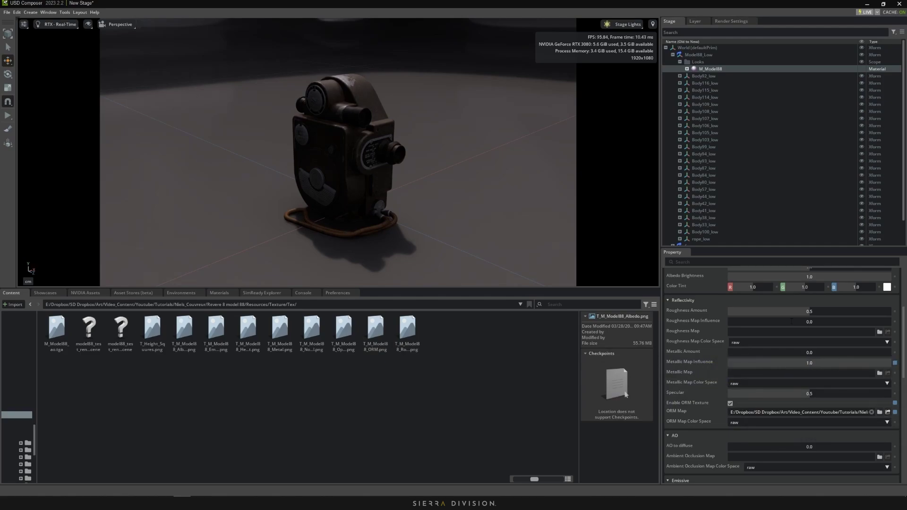
left_click_drag(743, 322, 889, 327)
Assign the ambient occlusion, opacity and normal textures, enabling opacity on the material.
scroll(756, 340, "down", 3)
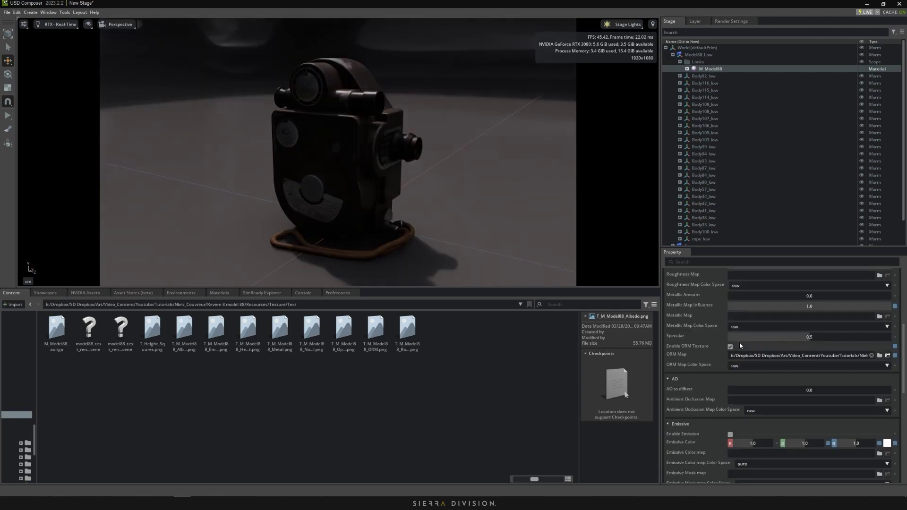
left_click_drag(277, 353, 741, 398)
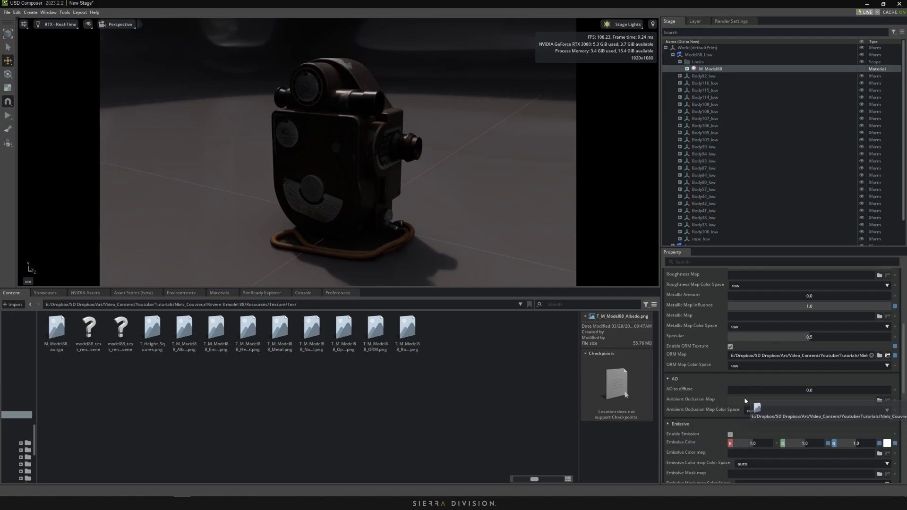
scroll(746, 386, "down", 4)
scroll(744, 382, "down", 3)
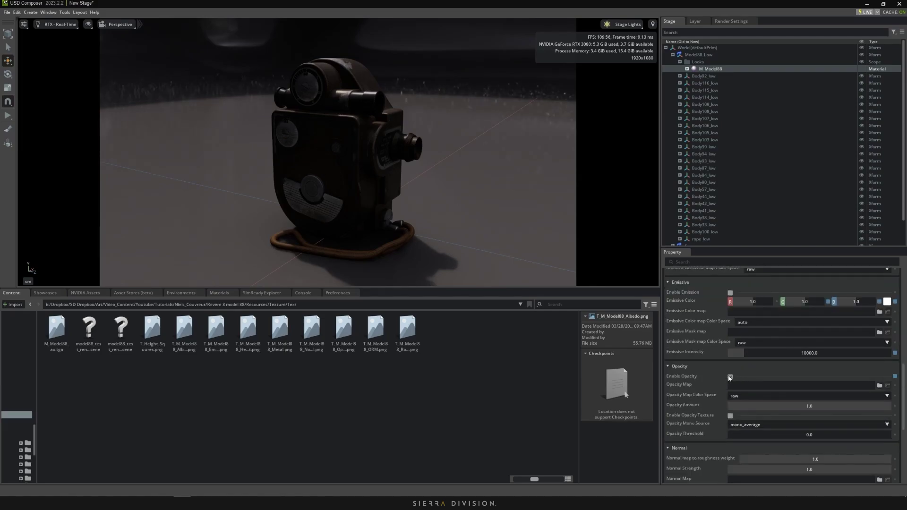
left_click(731, 378)
left_click_drag(343, 331, 738, 385)
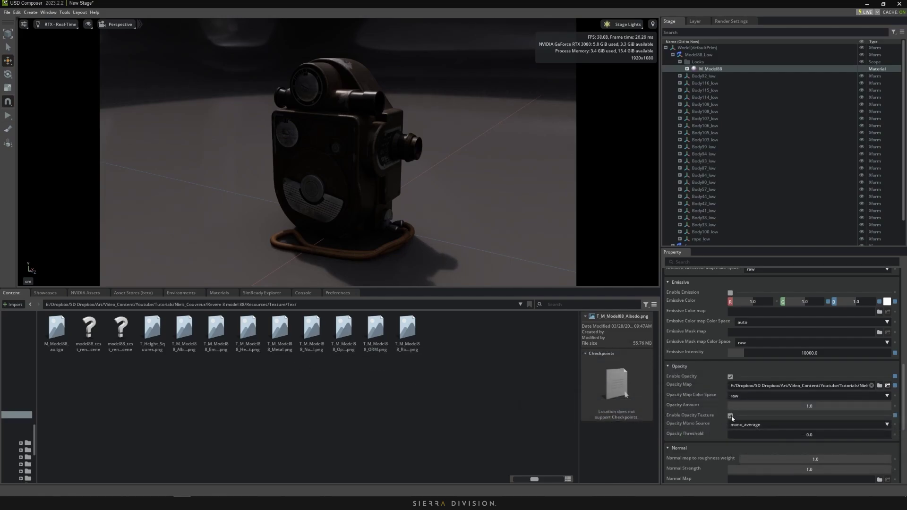
scroll(706, 404, "down", 4)
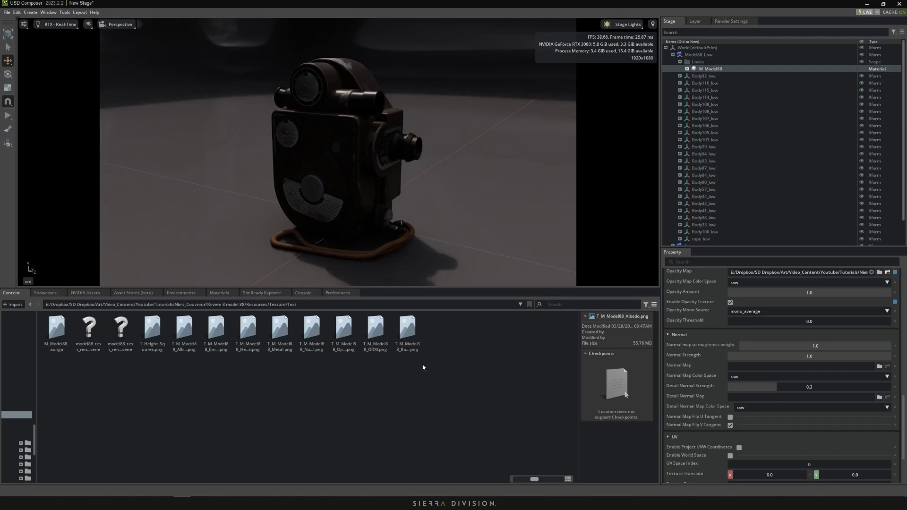
left_click_drag(312, 329, 420, 361)
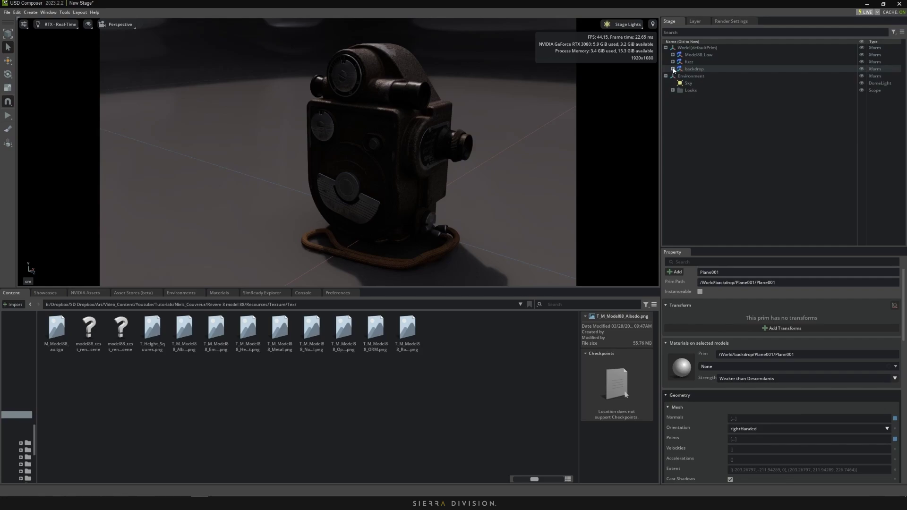
Create a new OmniPBR material under the World's Looks scope.
left_click(673, 69)
left_click(680, 76)
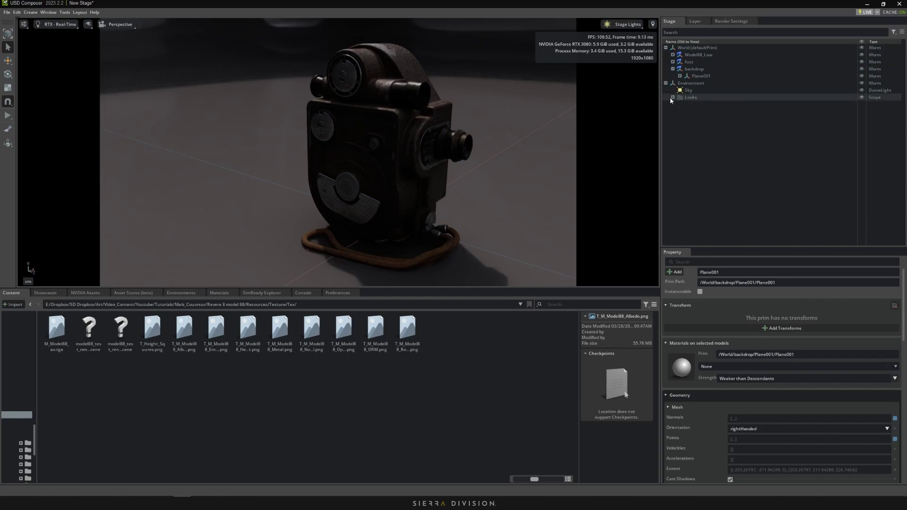
double_click(690, 97)
right_click(691, 99)
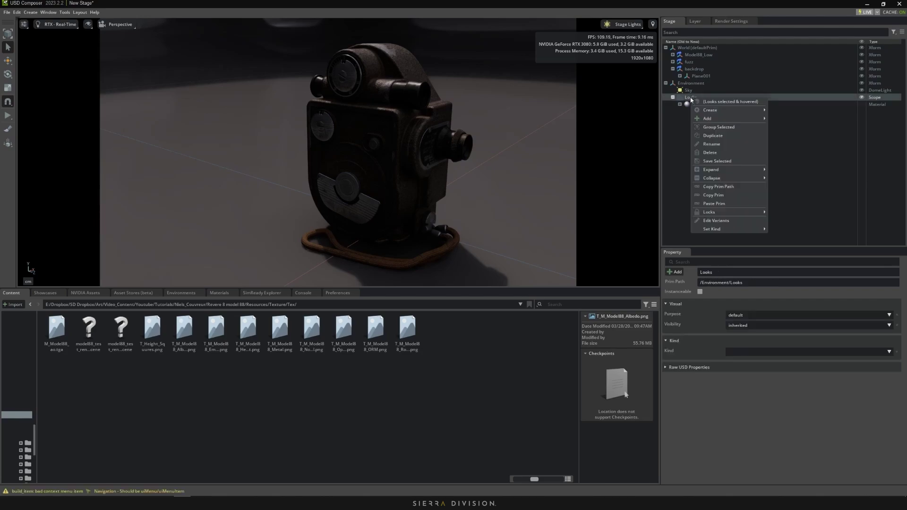
mouse_move(723, 109)
mouse_move(802, 121)
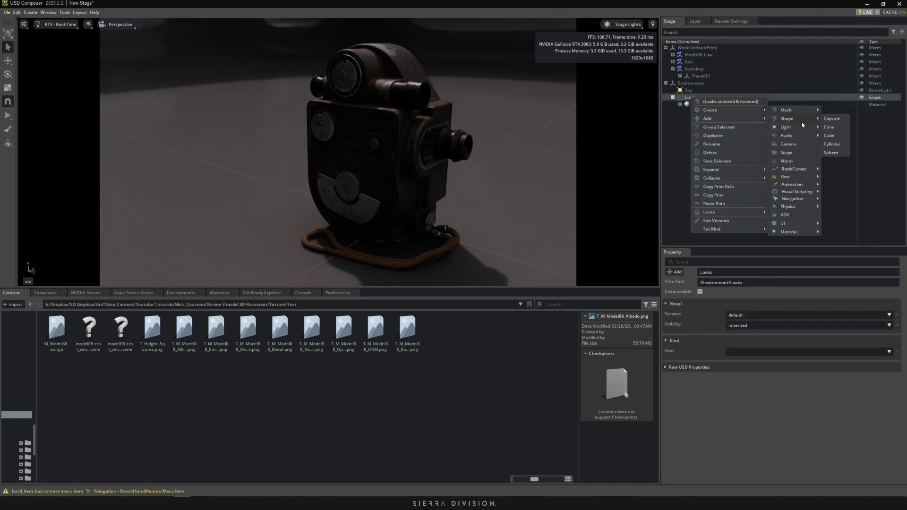
mouse_move(802, 233)
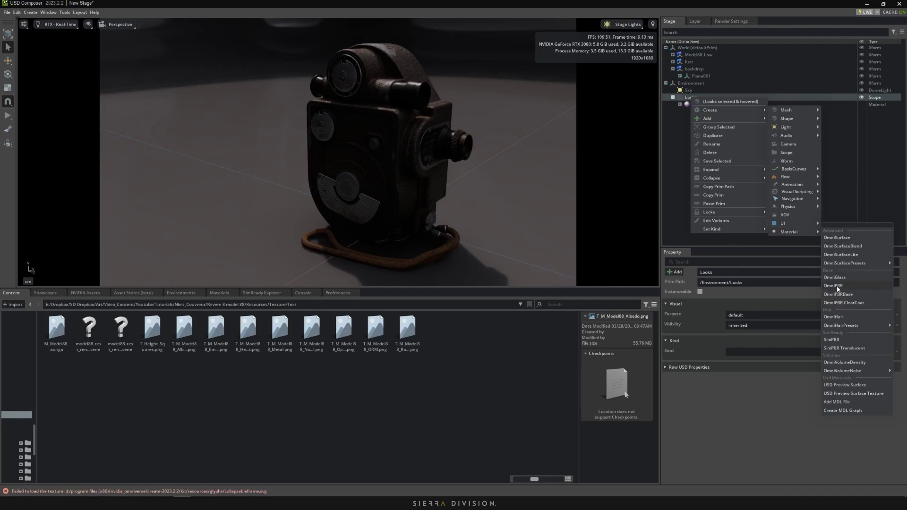
left_click(839, 287)
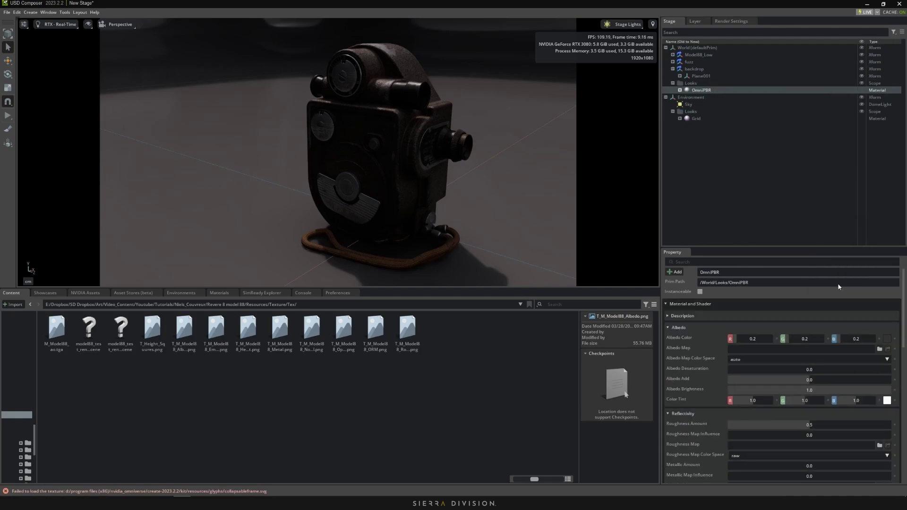
Rename the new OmniPBR material to M_Backdrop.
double_click(702, 91)
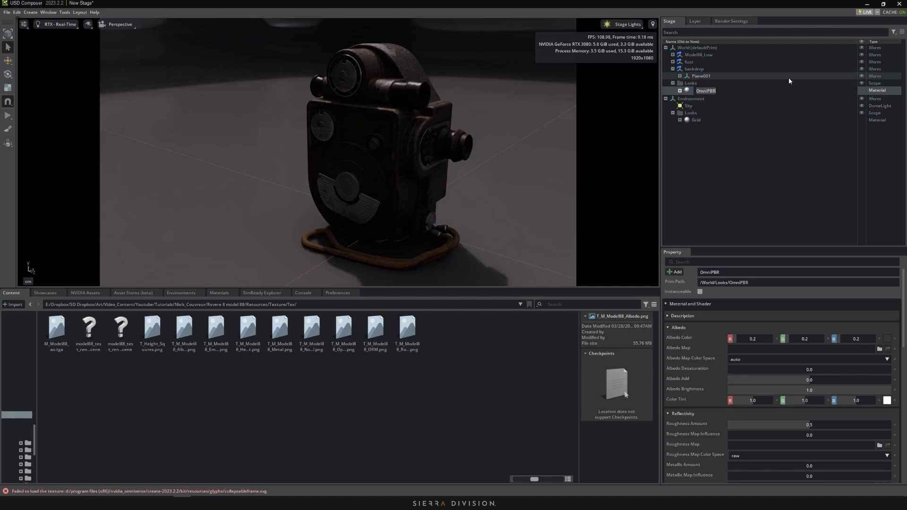
type("M_Backdrop")
key("Return")
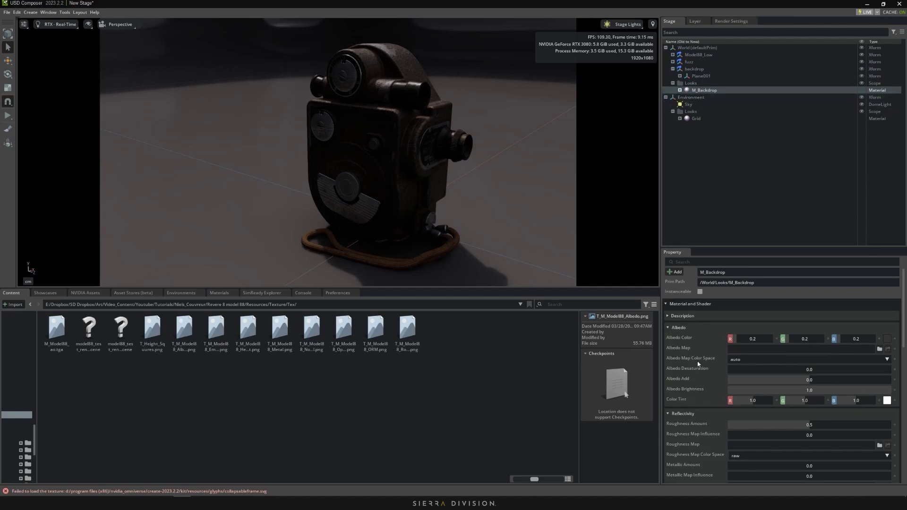
Assign /World/Looks/M_Backdrop to the backdrop.
left_click(694, 69)
left_click(738, 386)
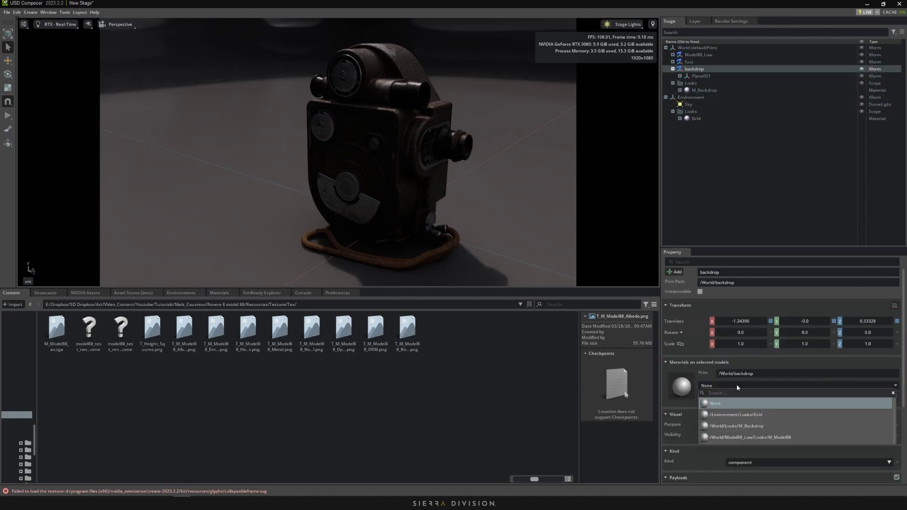
left_click(733, 427)
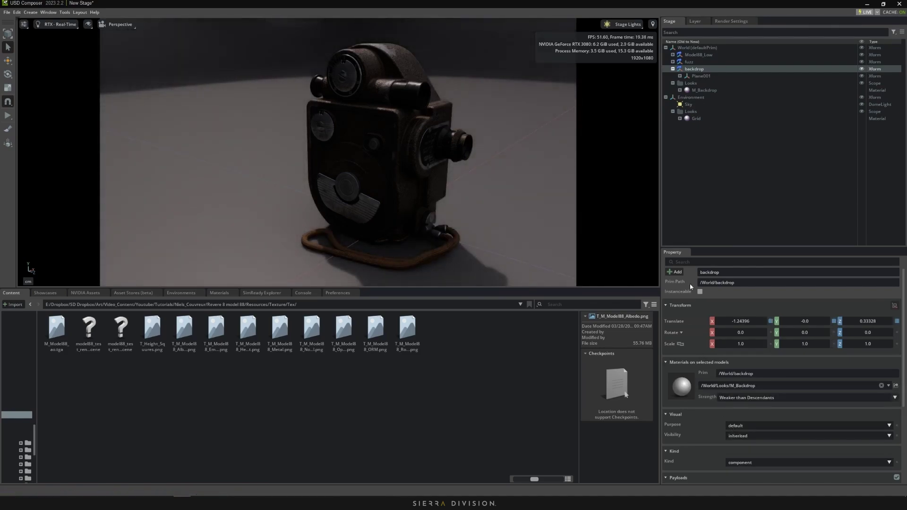
Lighten M_Backdrop's albedo colour to about 0.734 grey and set roughness to 0.42.
left_click(701, 90)
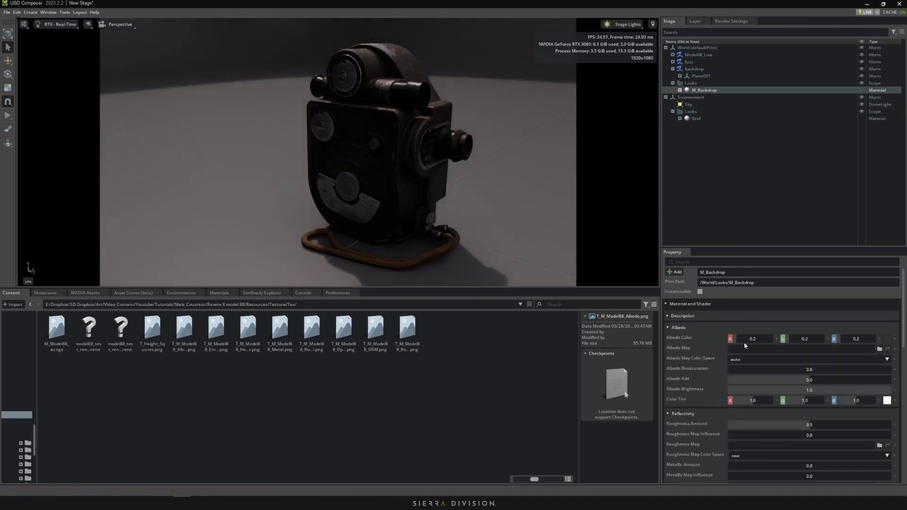
left_click(887, 339)
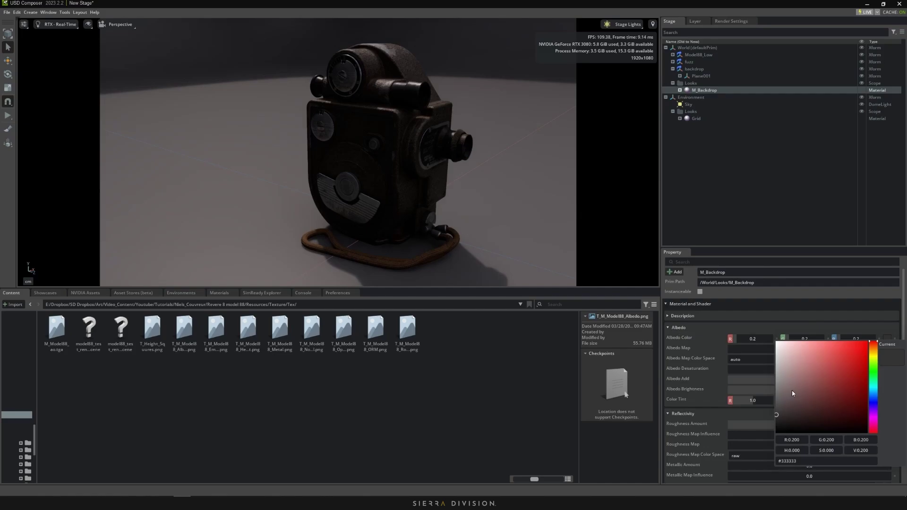
mouse_move(792, 390)
left_mouse_down()
mouse_move(768, 350)
mouse_move(770, 382)
mouse_move(769, 365)
left_mouse_up()
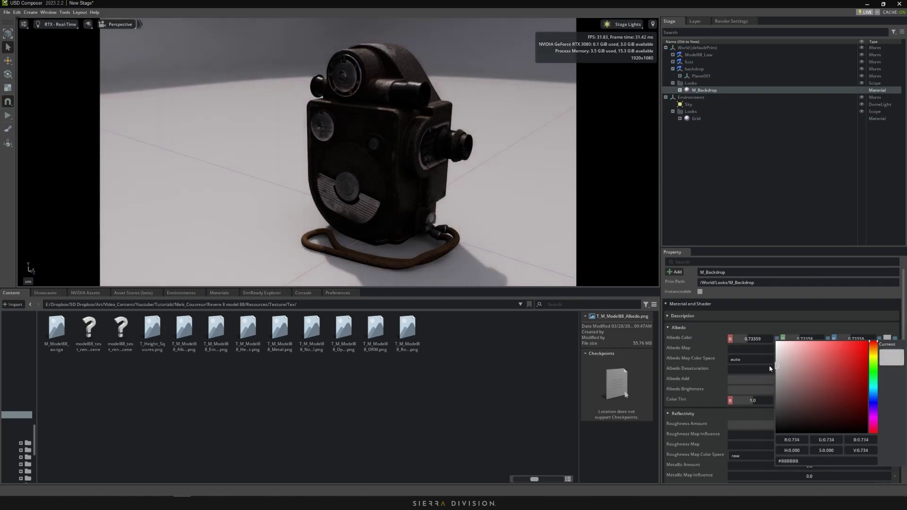
left_click(702, 424)
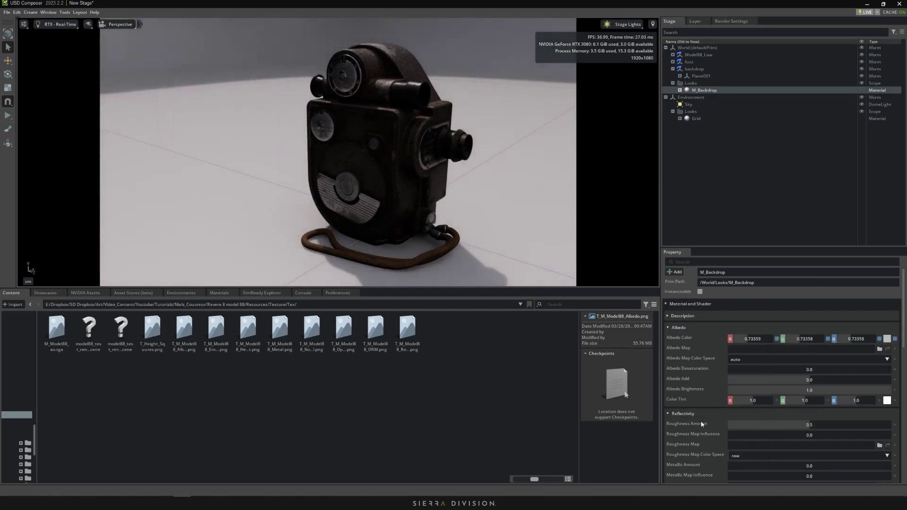
left_click_drag(816, 424, 841, 424)
scroll(841, 423, "down", 3)
left_click(673, 69)
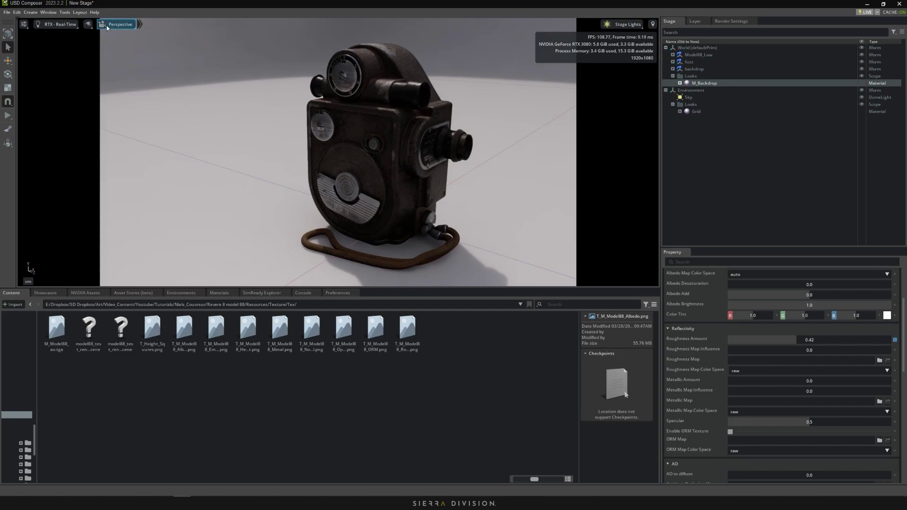
Create a new camera from the current perspective view.
left_click(118, 24)
mouse_move(122, 42)
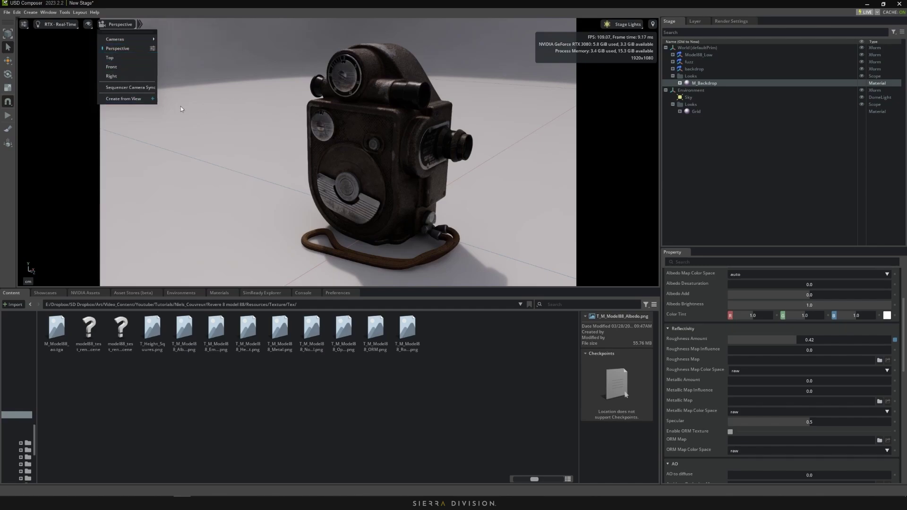
left_click(124, 99)
left_click(105, 26)
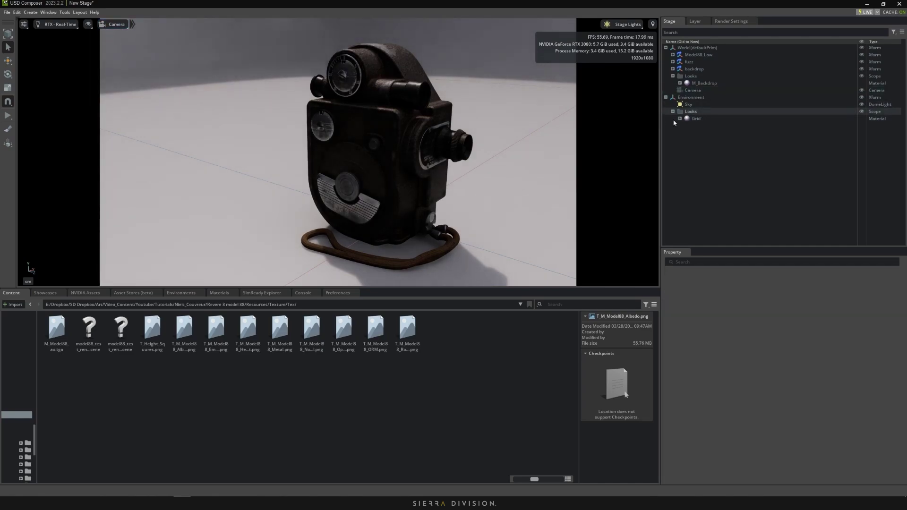
left_click_drag(512, 138, 496, 139, "alt")
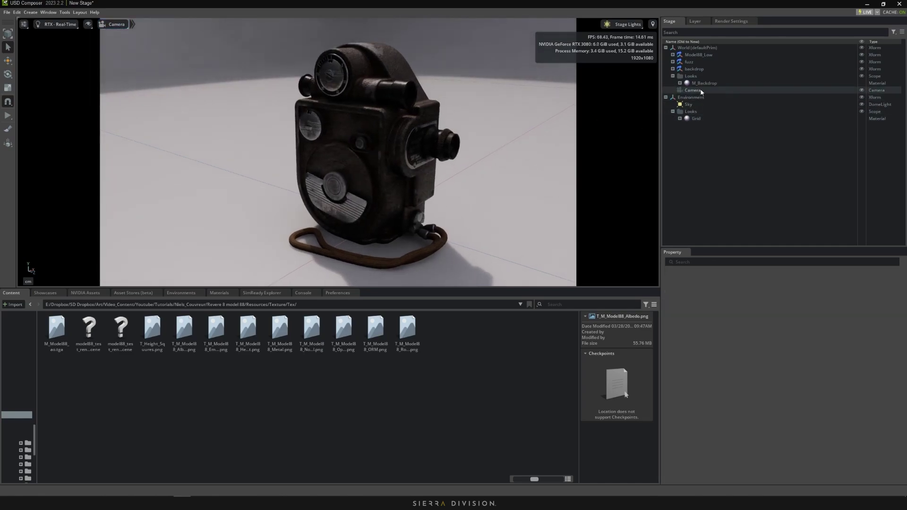
Set the Camera's focal length to 75, frame the whole model, and lock it.
left_click(701, 90)
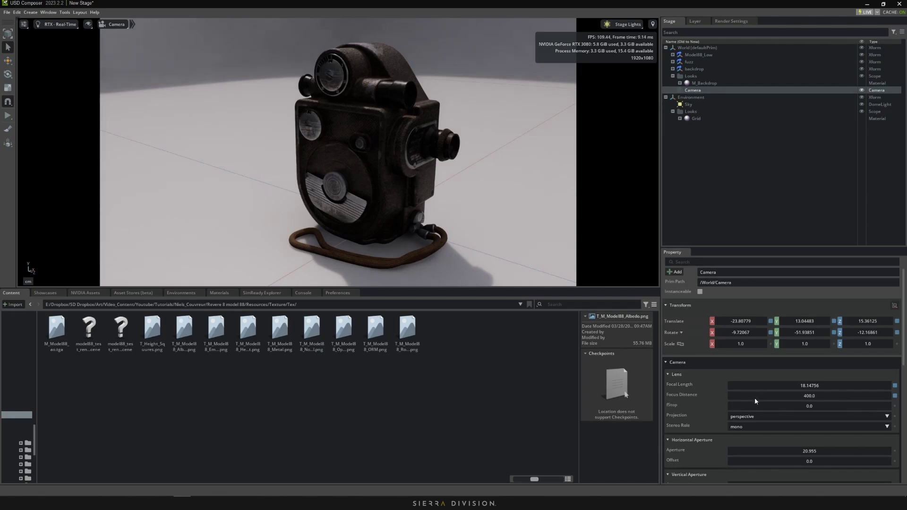
scroll(704, 422, "down", 3)
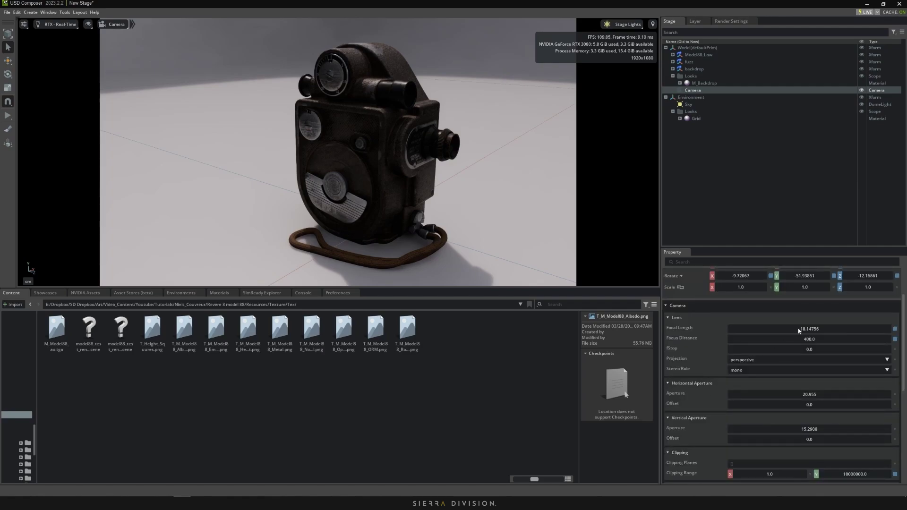
double_click(797, 330)
type("75")
key("Return")
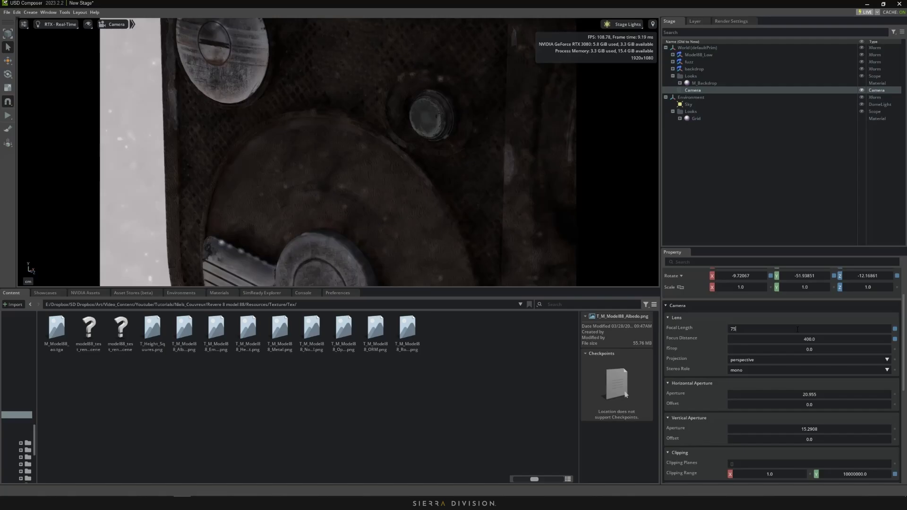
scroll(378, 165, "down", 5)
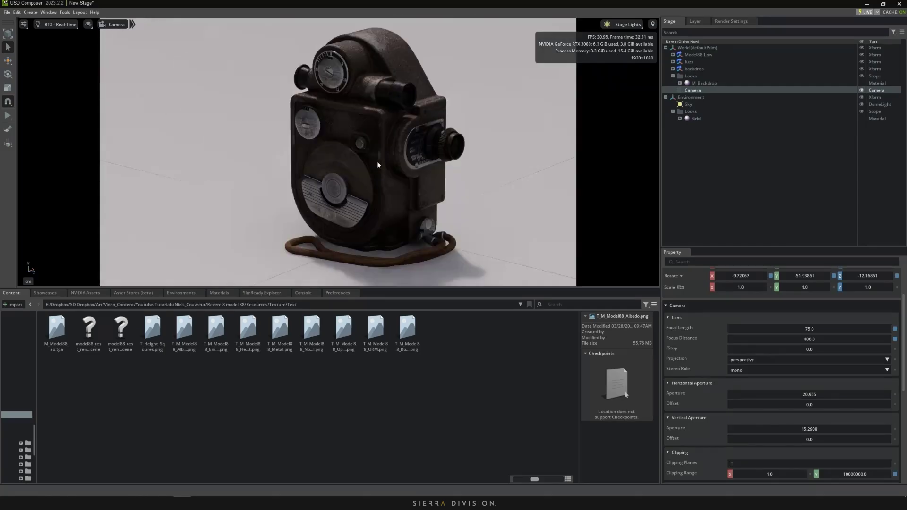
left_click_drag(379, 159, 351, 149, "alt")
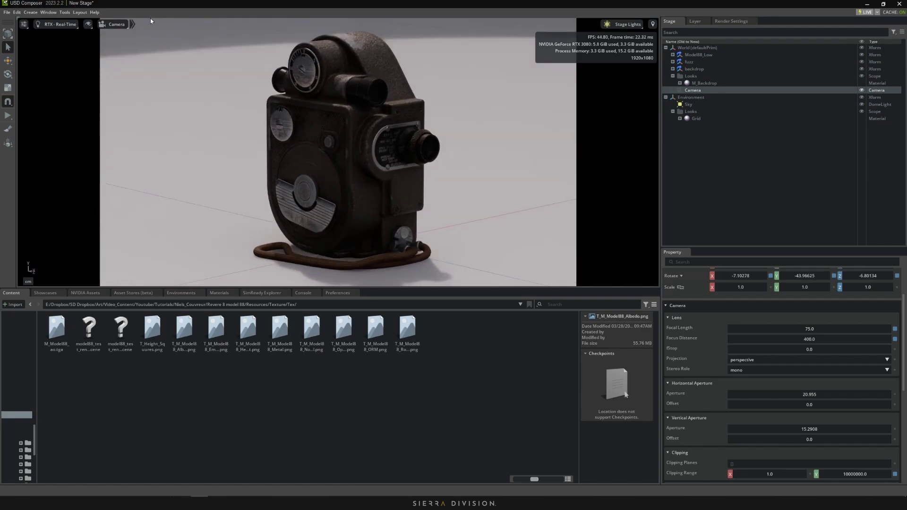
left_click(103, 26)
Open Viewport 2 and orbit its Perspective view around the vintage camera model.
left_click(48, 13)
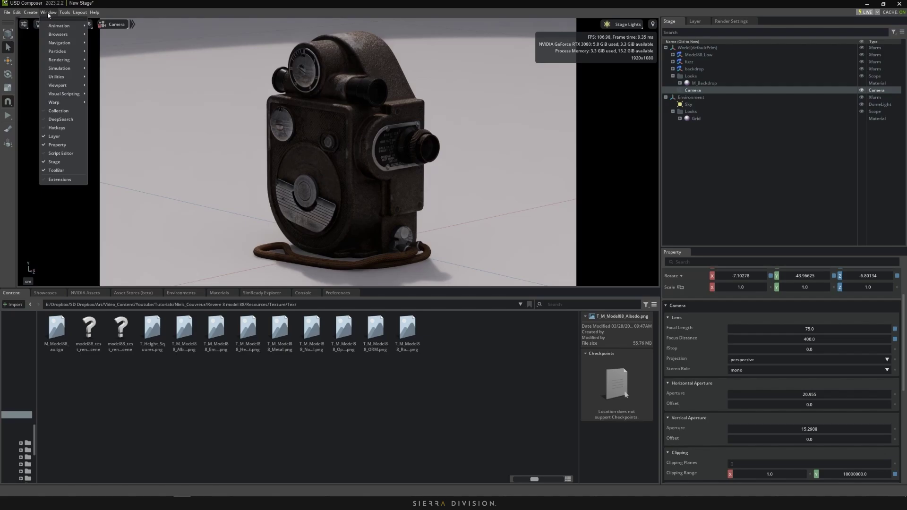
mouse_move(70, 70)
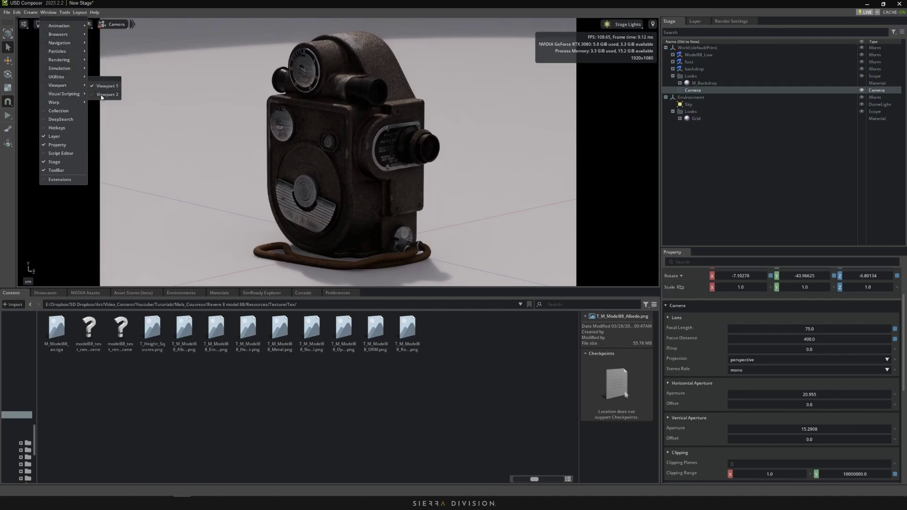
left_click(100, 94)
left_click(494, 52)
key("e")
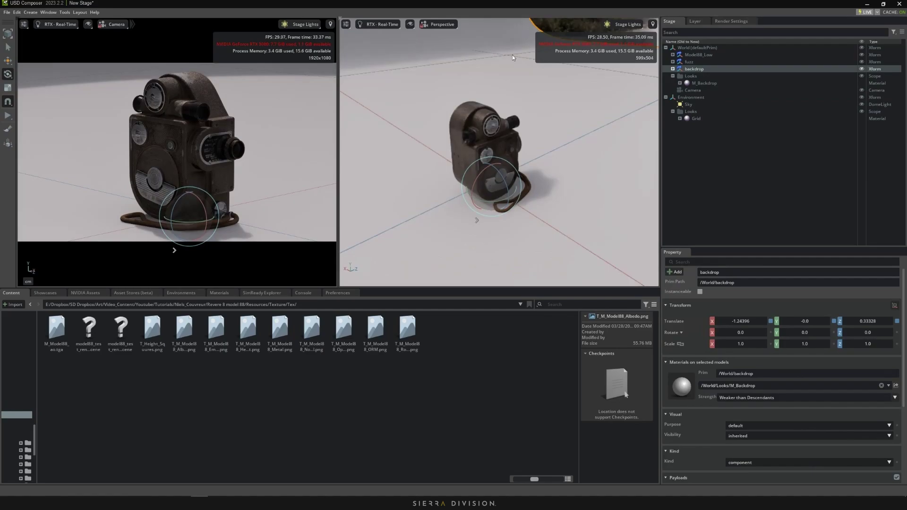
middle_click_drag(513, 57, 516, 76)
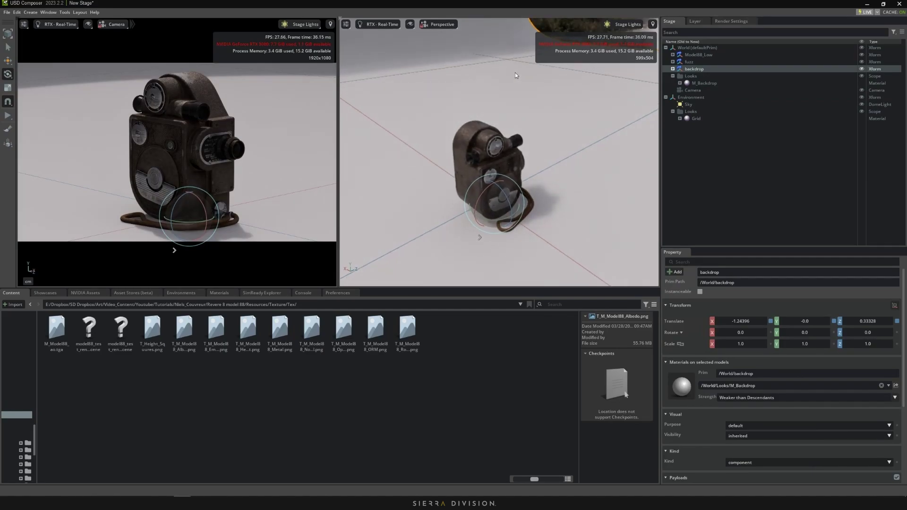
left_click_drag(515, 75, 515, 71, "alt")
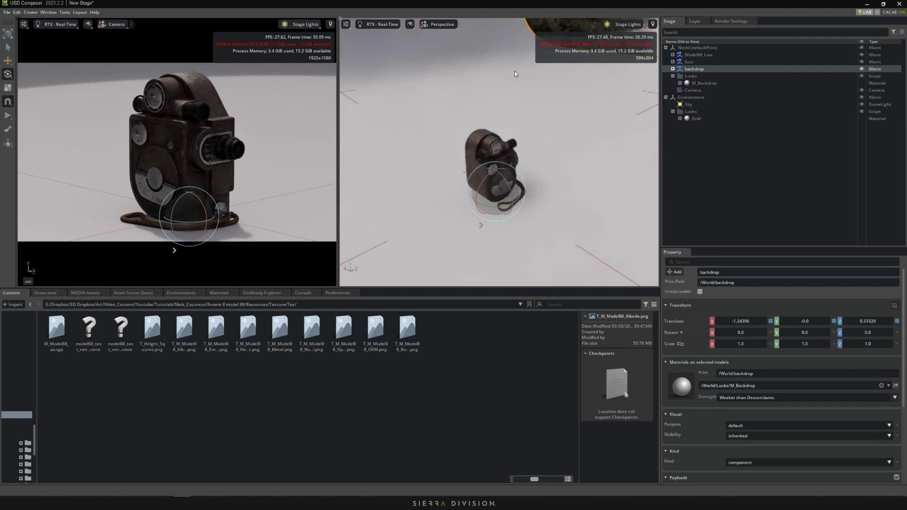
Add a RectLight, raise it to about 53, and move it over the camera model.
right_click(532, 174)
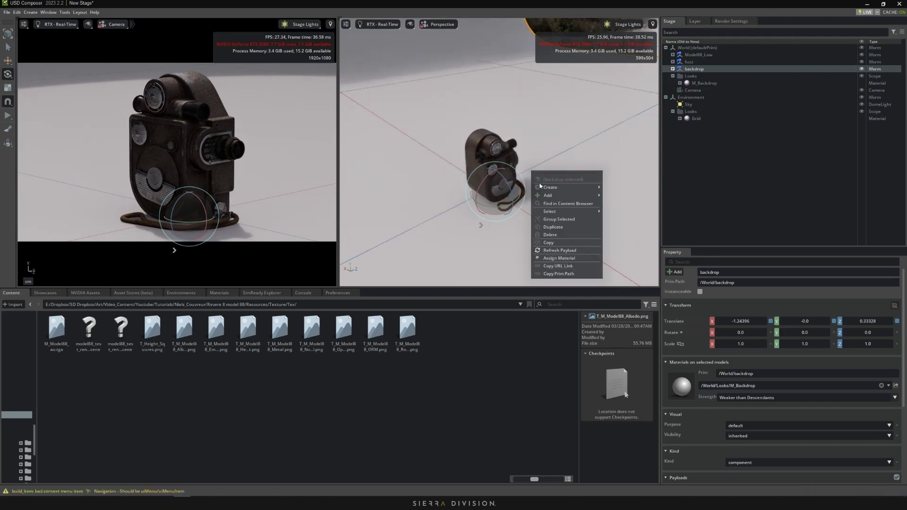
mouse_move(555, 188)
mouse_move(632, 204)
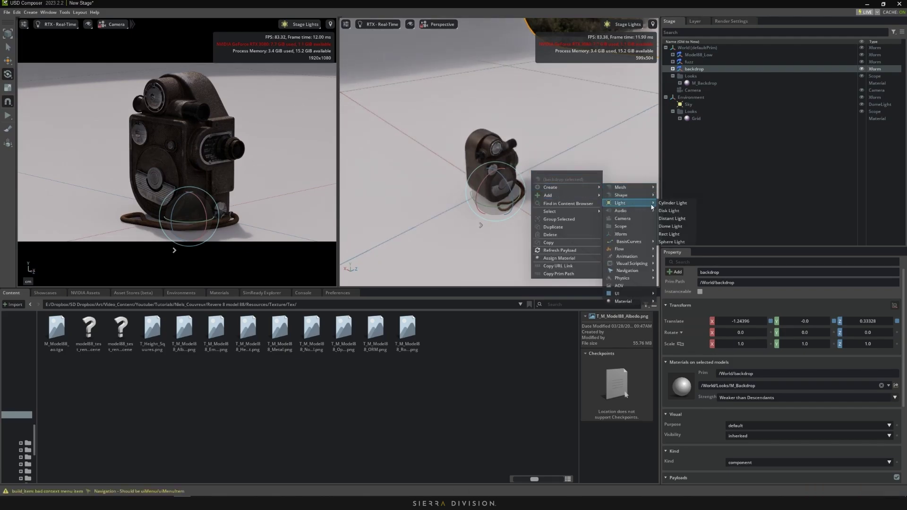
left_click(670, 235)
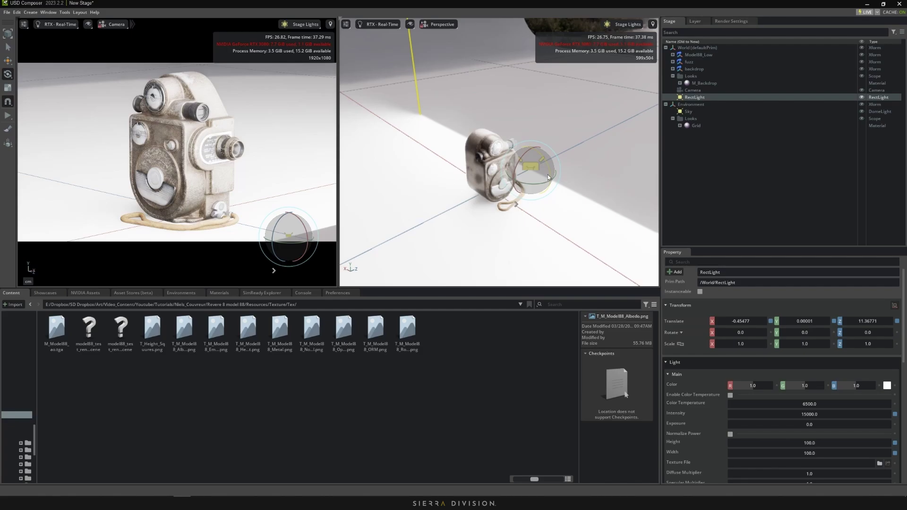
key("f")
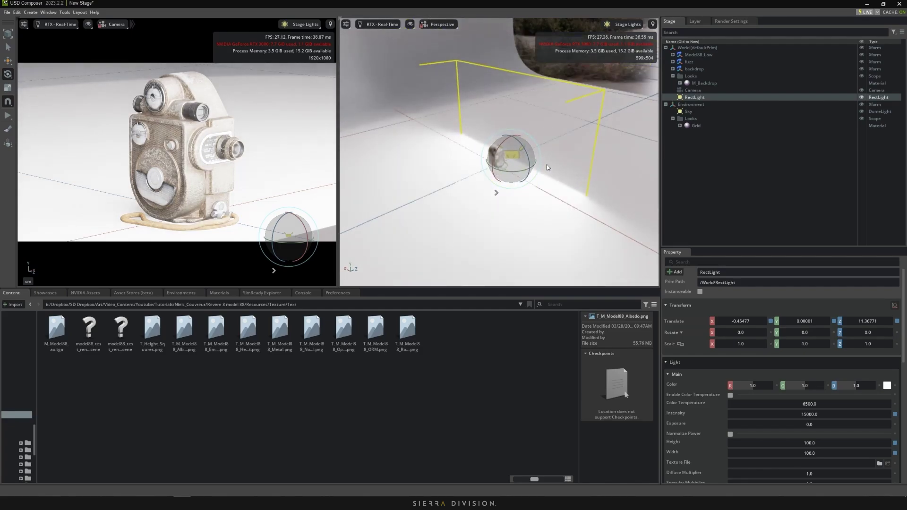
left_click_drag(547, 164, 519, 164, "alt")
key("w")
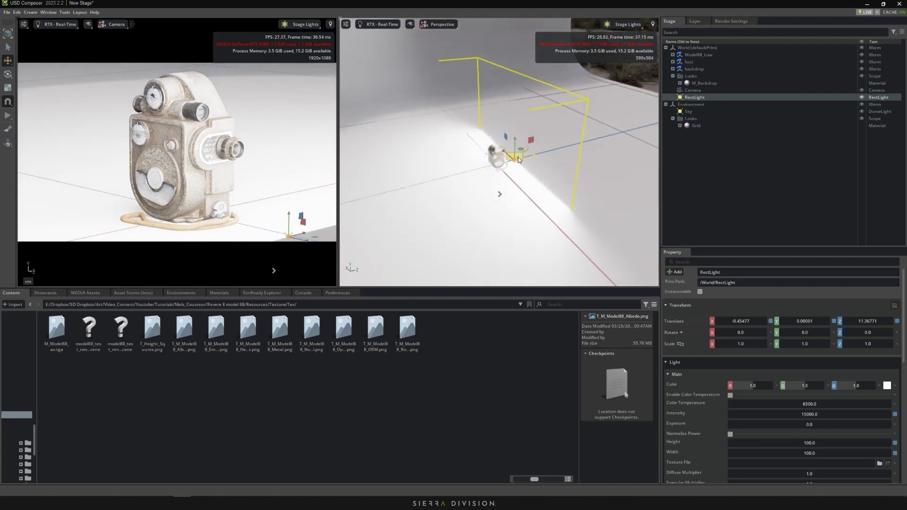
left_click_drag(516, 144, 525, 50)
left_click_drag(472, 156, 423, 159, "alt")
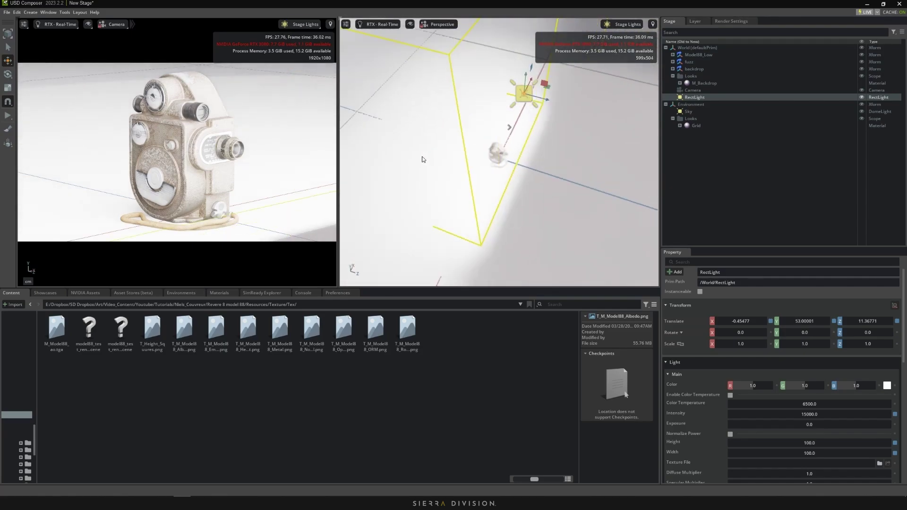
left_click_drag(544, 87, 743, 356)
Shrink the RectLight to about 38 high by 34 wide and angle it toward the model.
key("e")
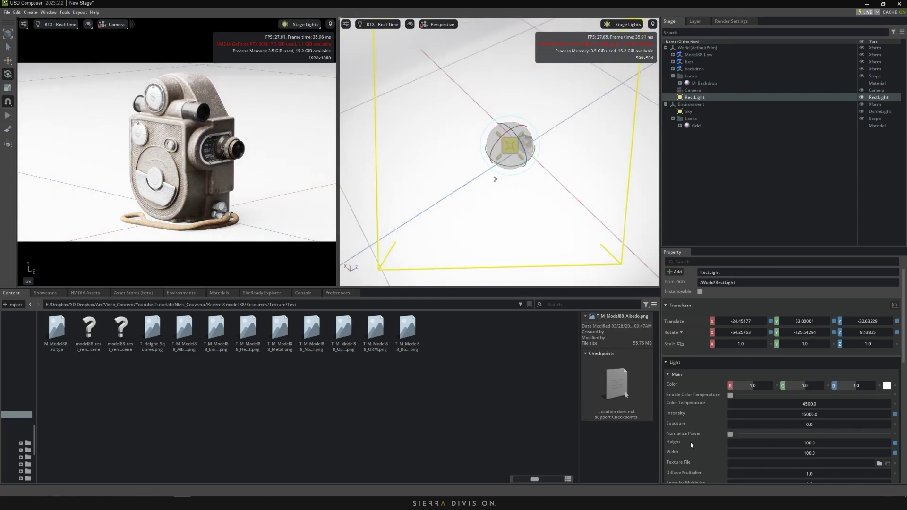
left_click_drag(825, 445, 593, 436)
left_click_drag(835, 455, 590, 431)
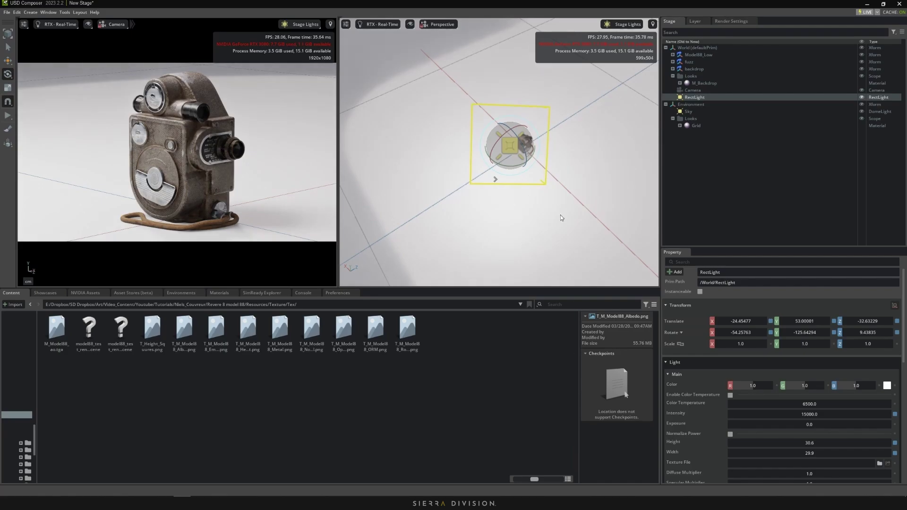
key("w")
left_click_drag(560, 214, 666, 142, "alt")
key("e")
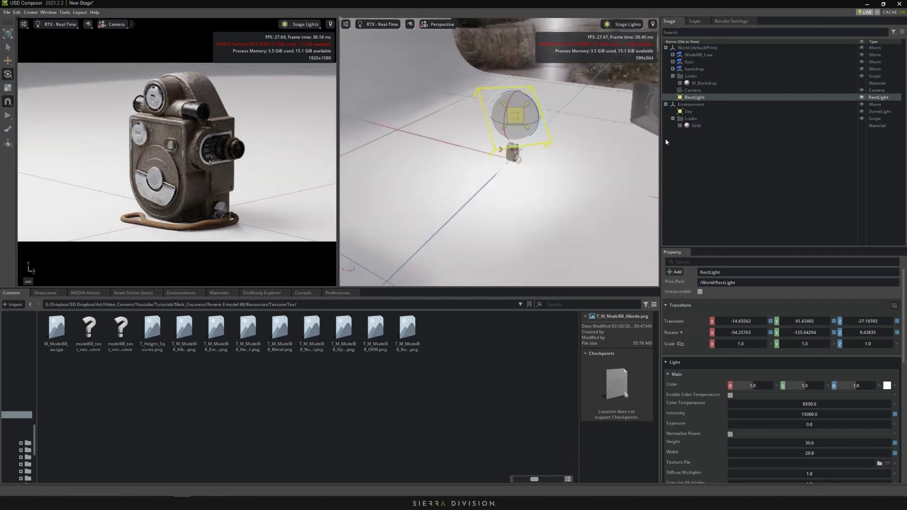
left_click_drag(517, 106, 528, 157)
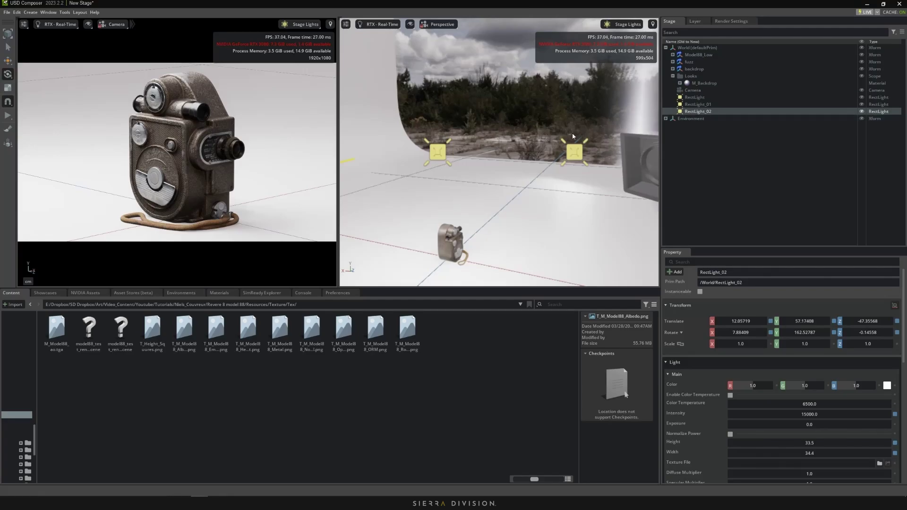
Rotate the Environment to about 153° around Y and view the relit model.
left_click(696, 120)
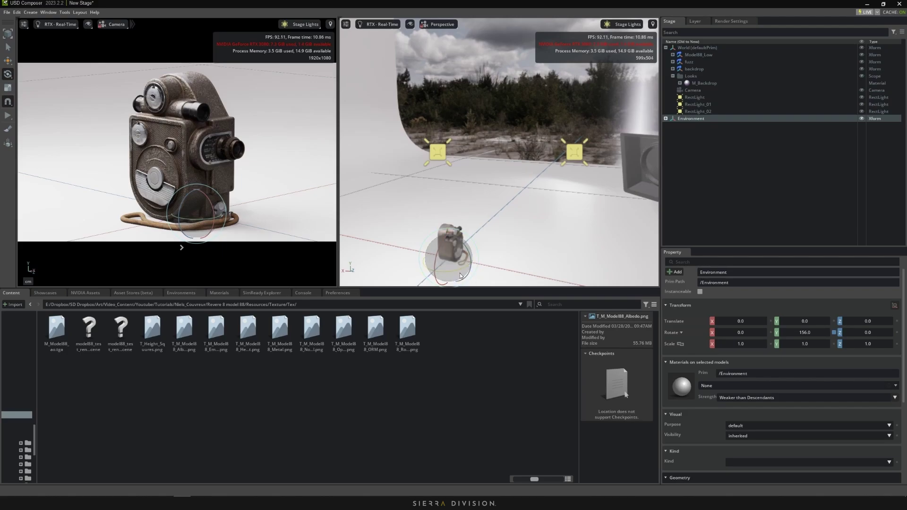
left_click_drag(453, 271, 452, 270)
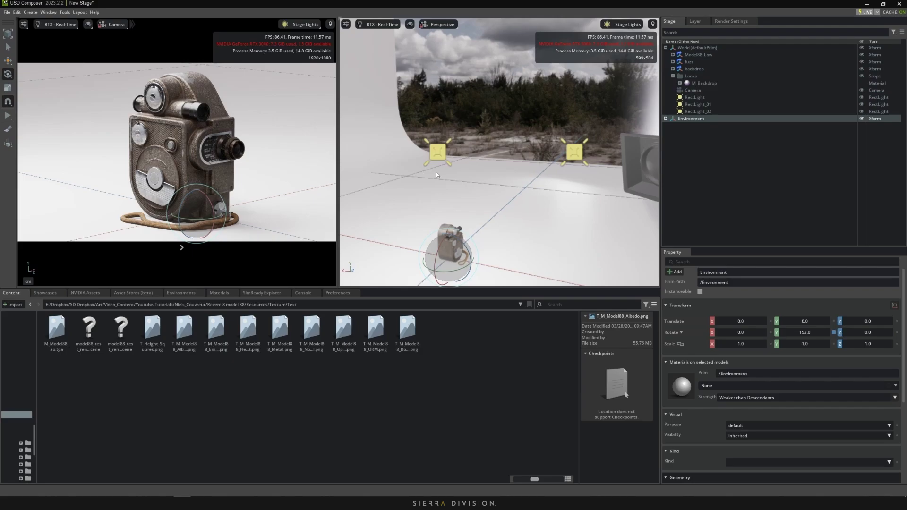
left_click_drag(437, 175, 631, 140, "alt")
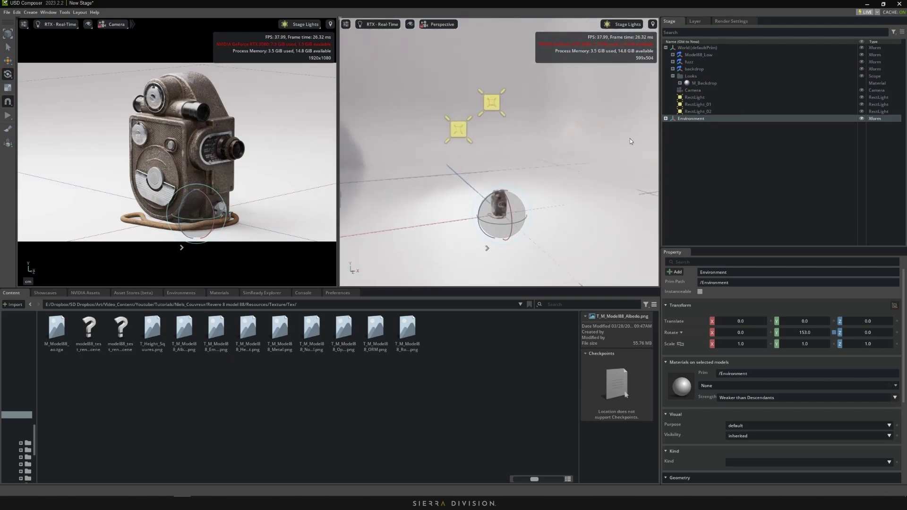
Turn off Grid and the Lights type in the viewport's display options.
left_click(717, 98)
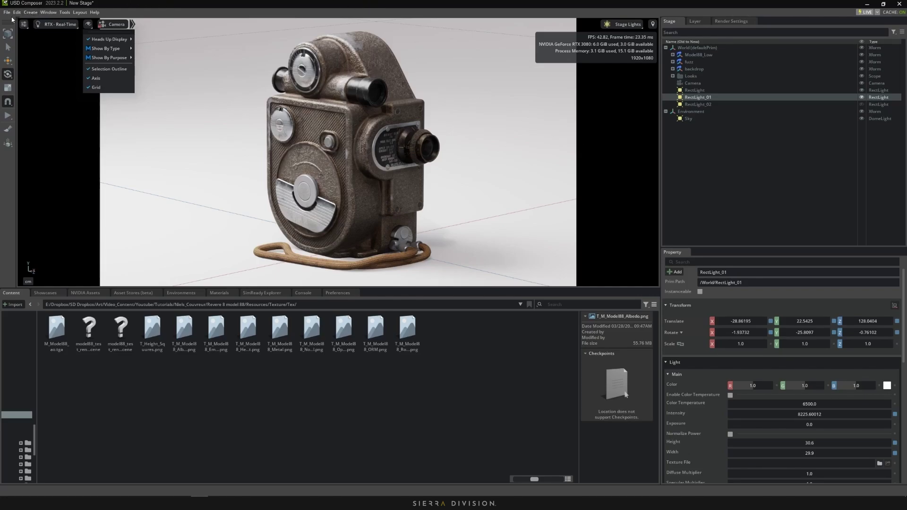
left_click(58, 25)
left_click(88, 25)
mouse_move(102, 40)
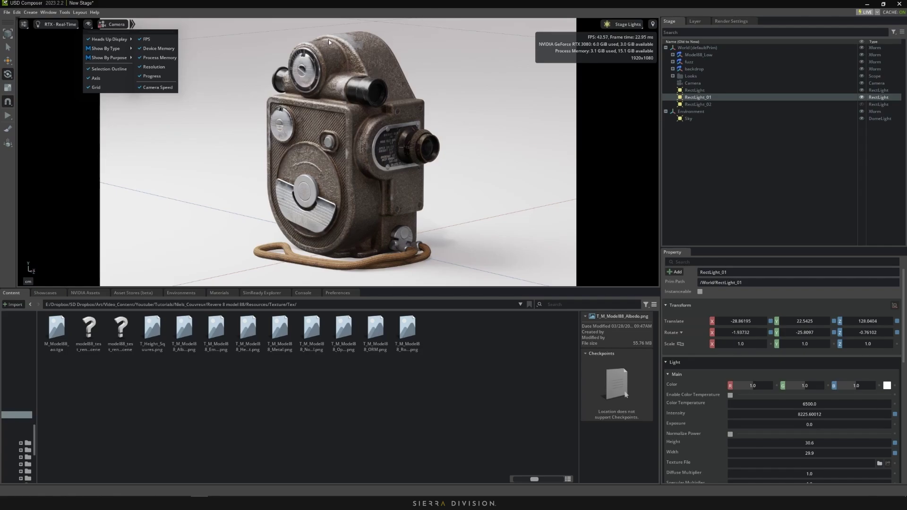
left_click(95, 88)
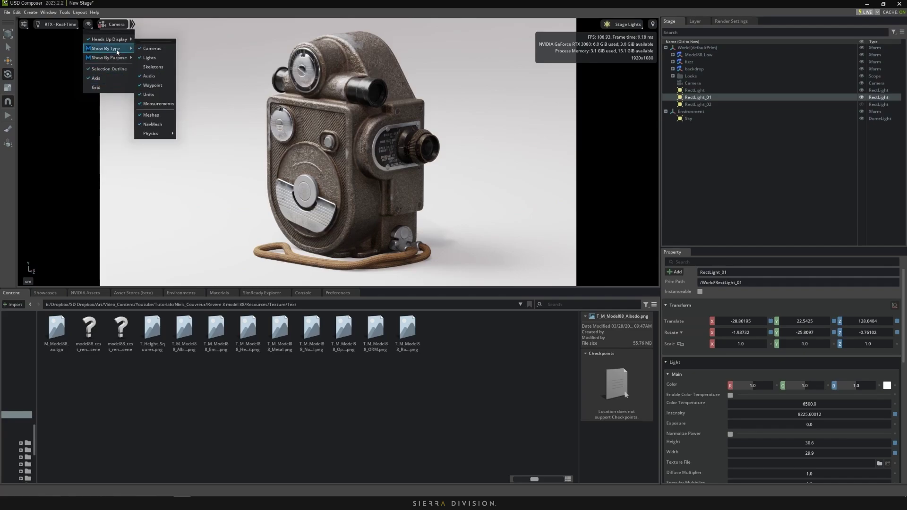
left_click(150, 57)
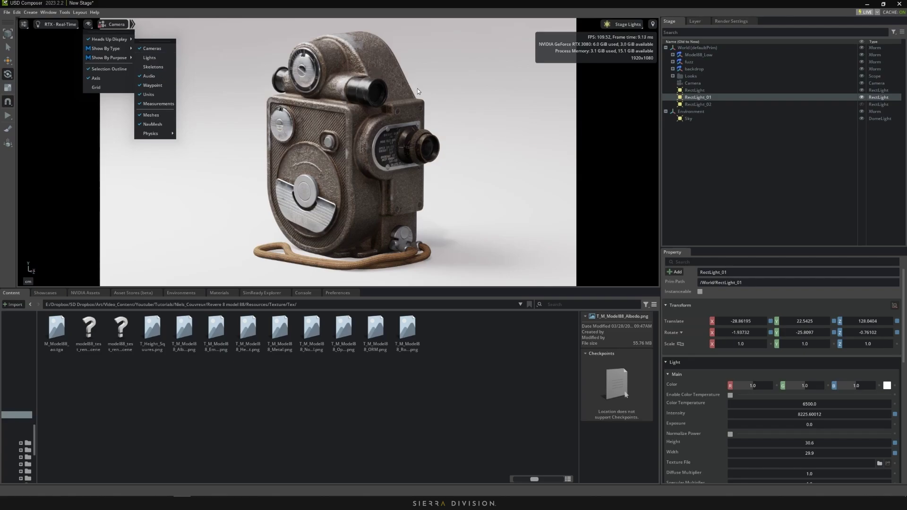
left_click(256, 127)
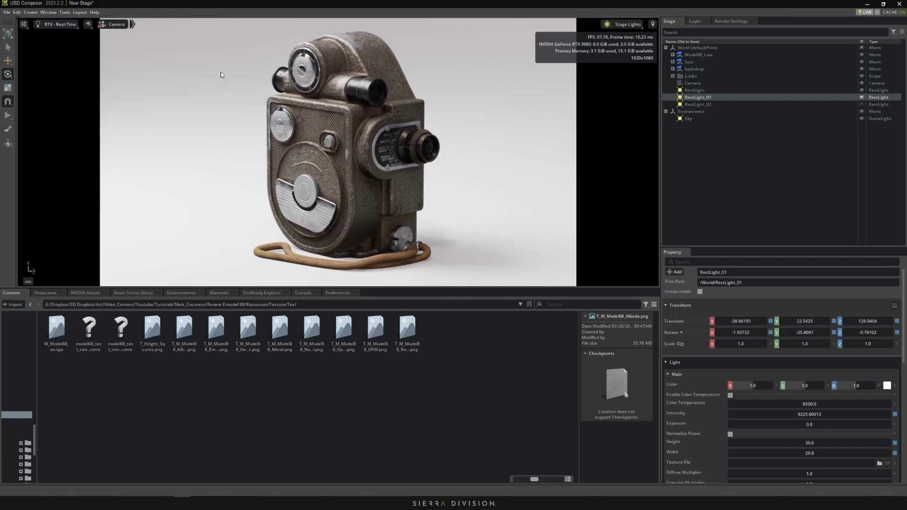
Switch the viewport to RTX Path Tracing and open the Path Tracing render settings.
left_click(55, 25)
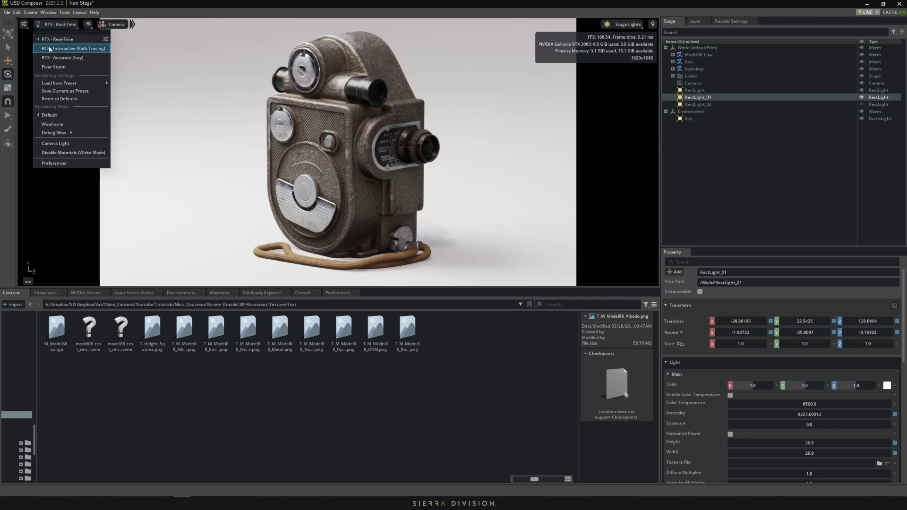
left_click(66, 49)
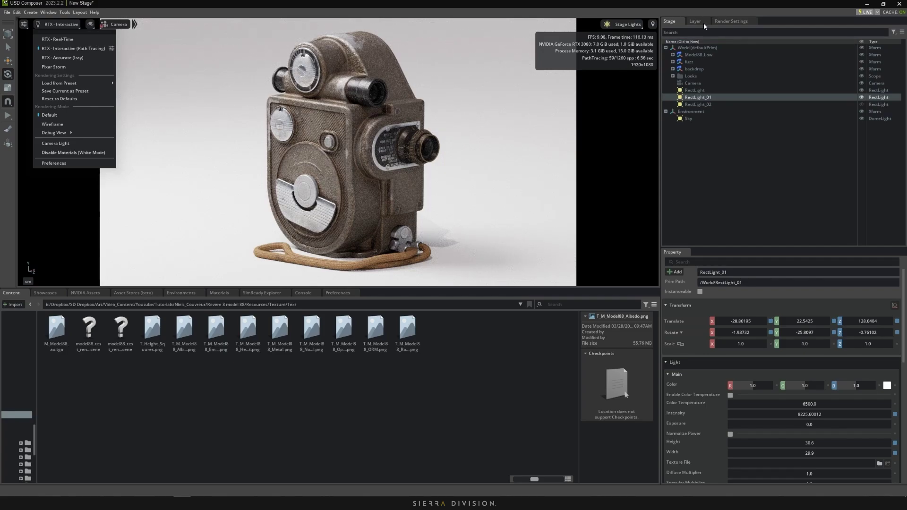
left_click(732, 20)
left_click(724, 21)
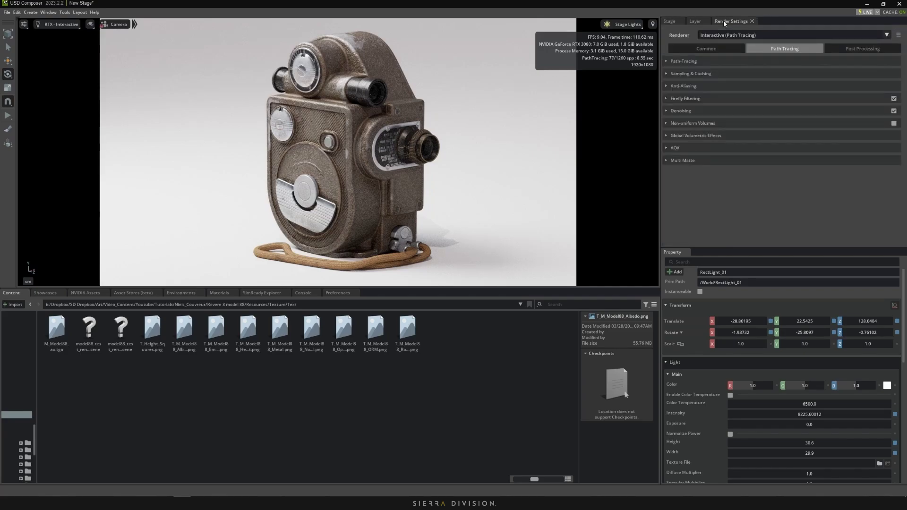
left_click(669, 62)
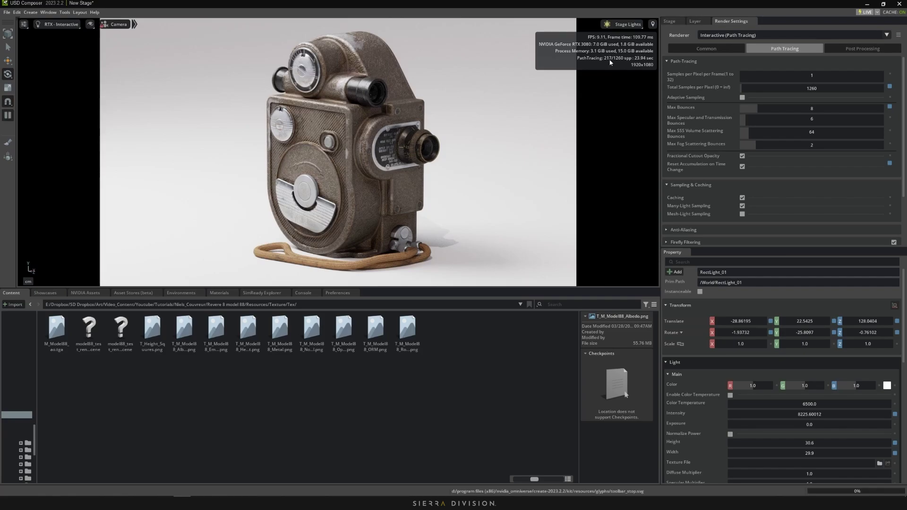
key("space")
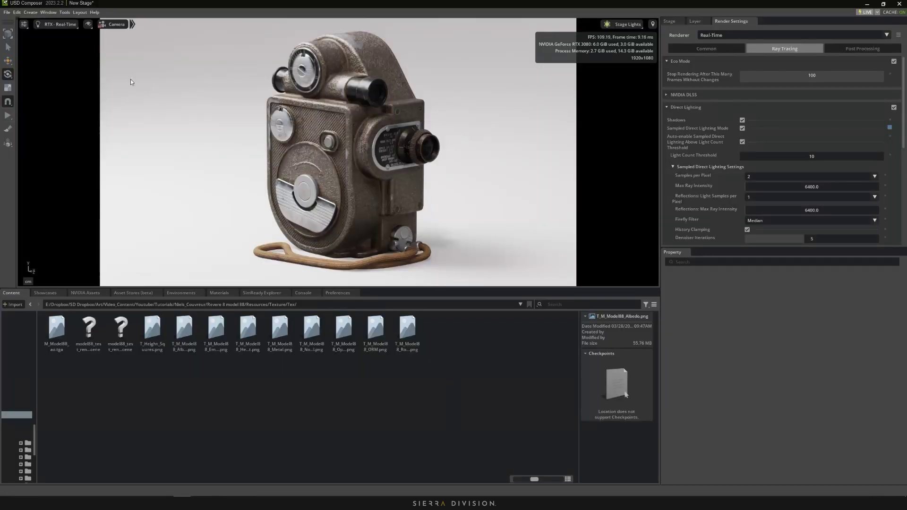
Check the viewport's 3840×2160 render resolution in the settings menu.
left_click(23, 25)
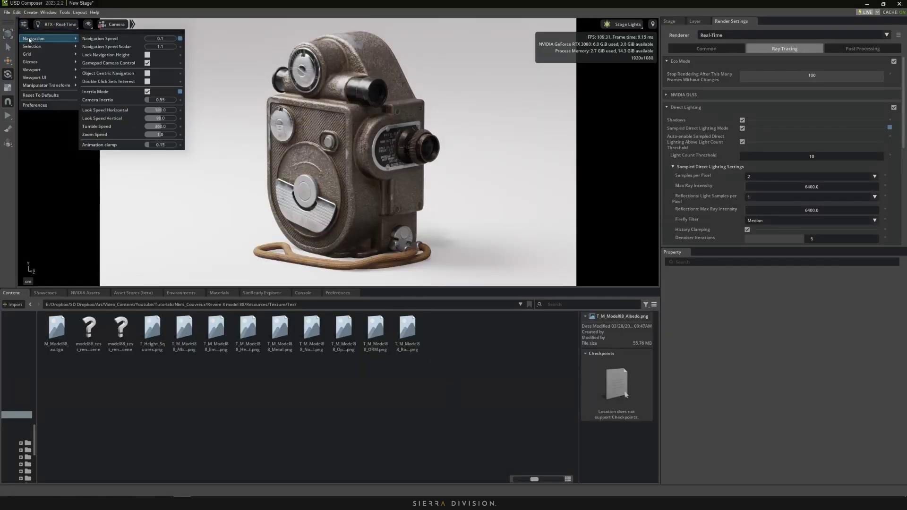
mouse_move(65, 70)
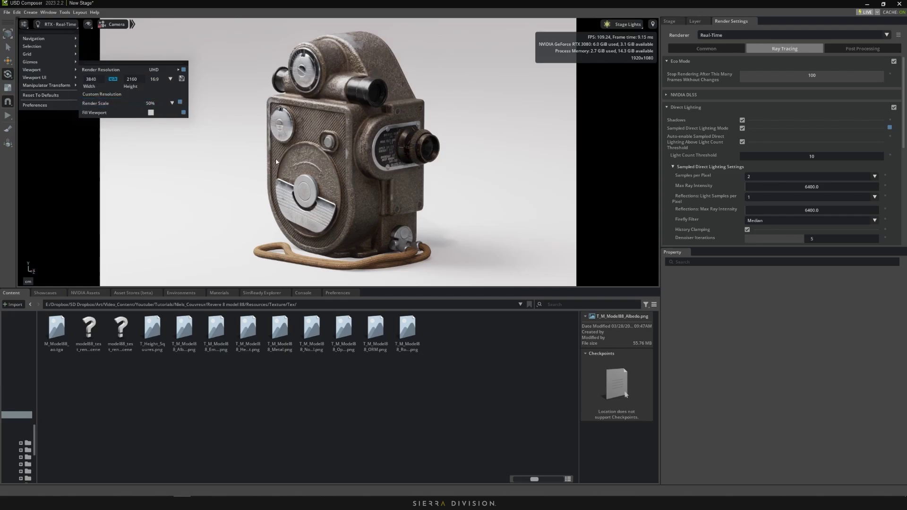
left_click(227, 452)
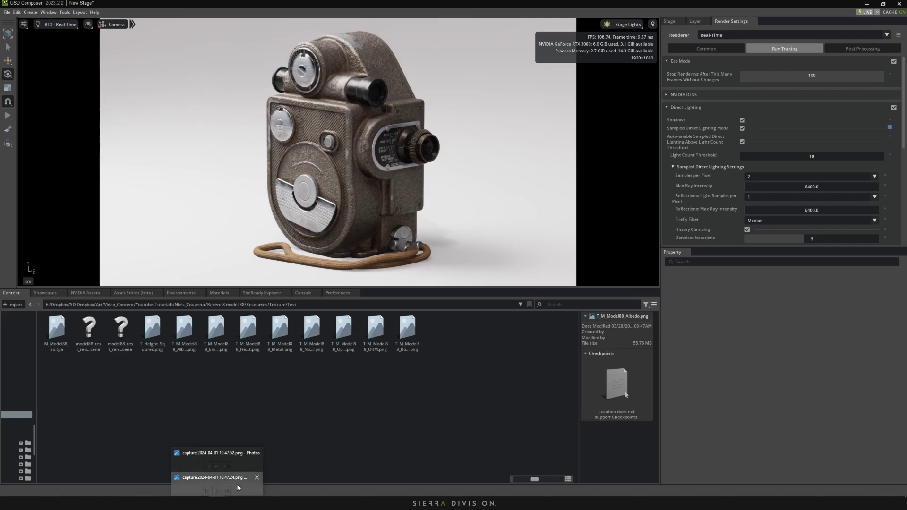
Open both capture PNGs side by side, zoom in on the camera body, then zoom out.
left_click(218, 485)
left_click(220, 456)
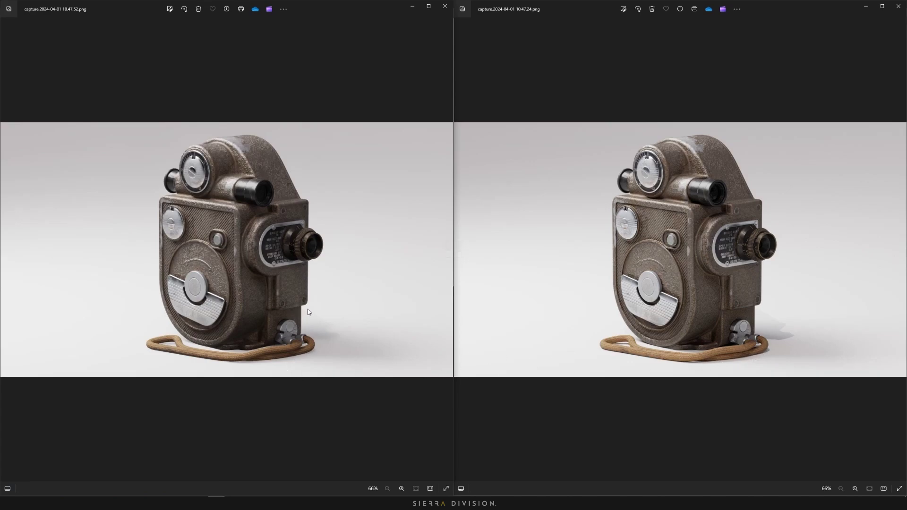
scroll(746, 165, "up", 6)
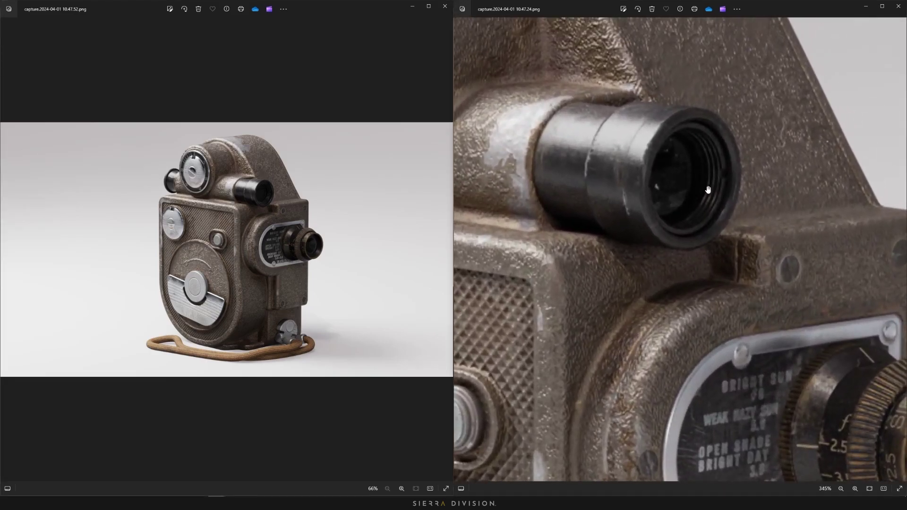
scroll(304, 151, "up", 6)
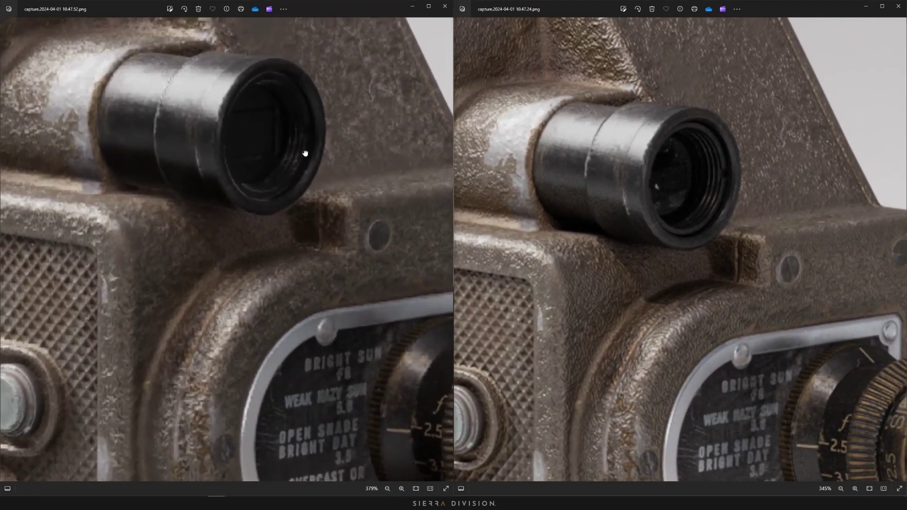
left_click_drag(314, 103, 320, 124)
scroll(274, 153, "down", 6)
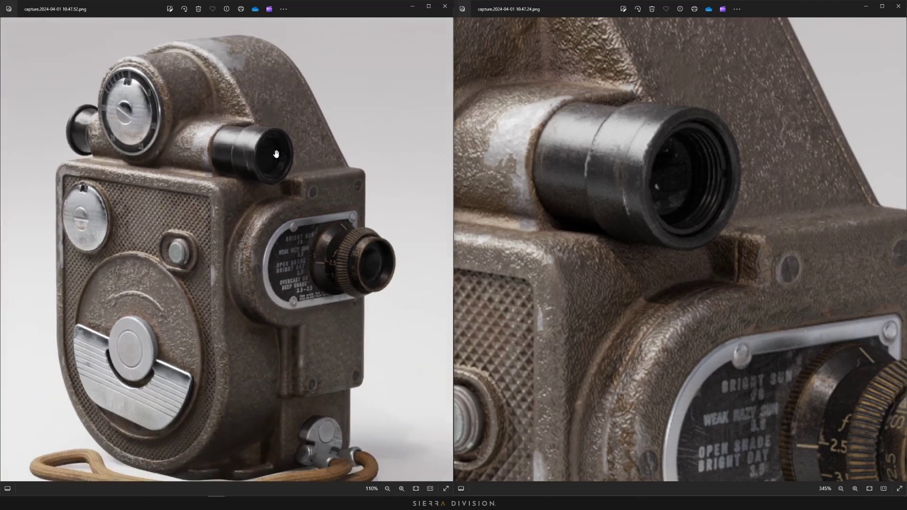
scroll(530, 193, "down", 6)
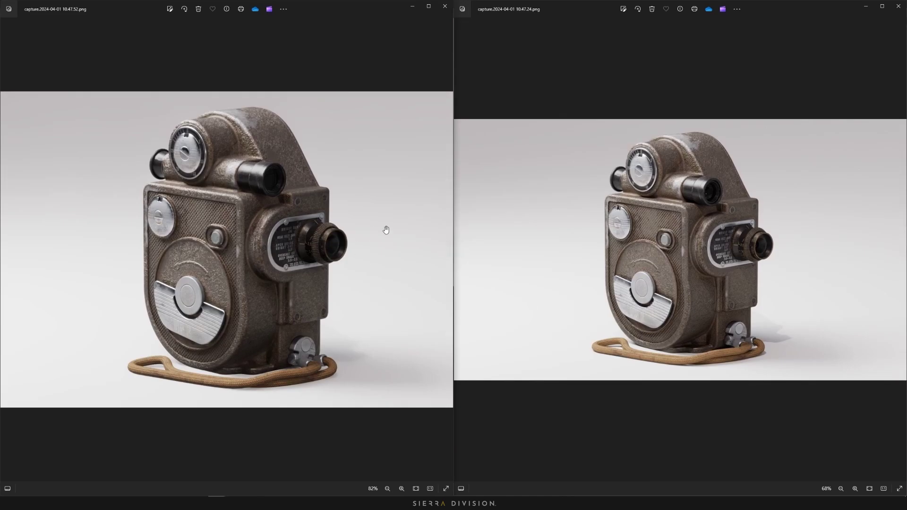
scroll(335, 254, "down", 2)
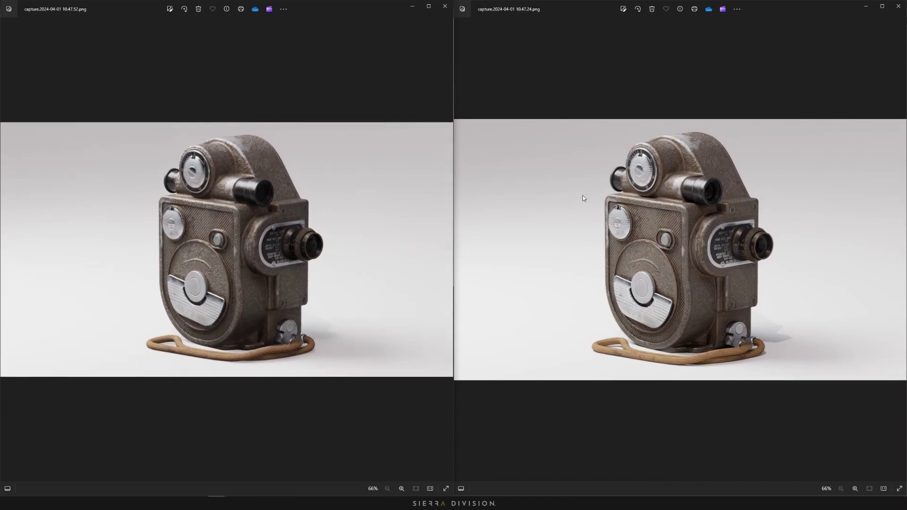
scroll(583, 194, "down", 1)
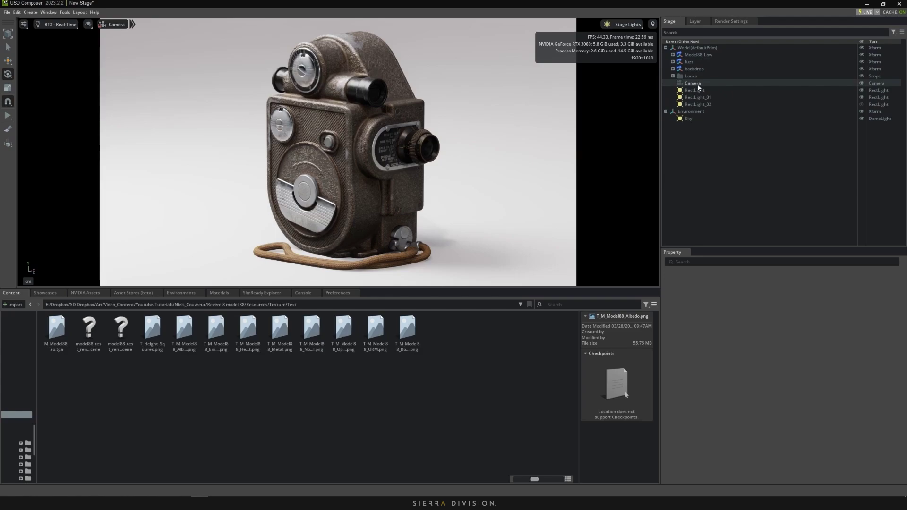
left_click(679, 80)
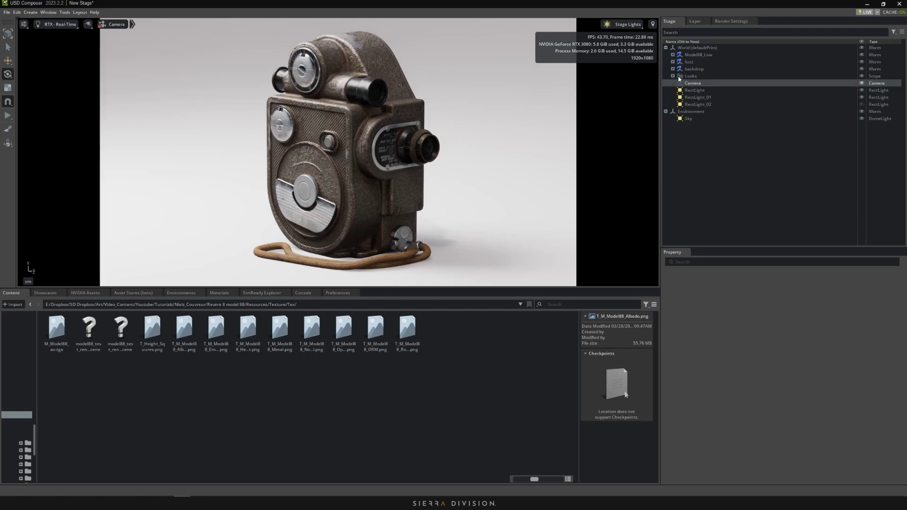
key("ctrl+d")
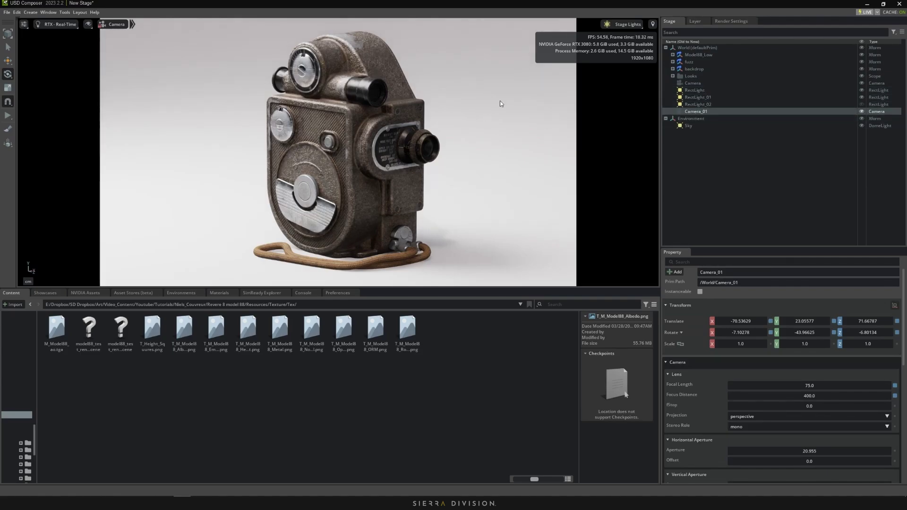
right_click(702, 152)
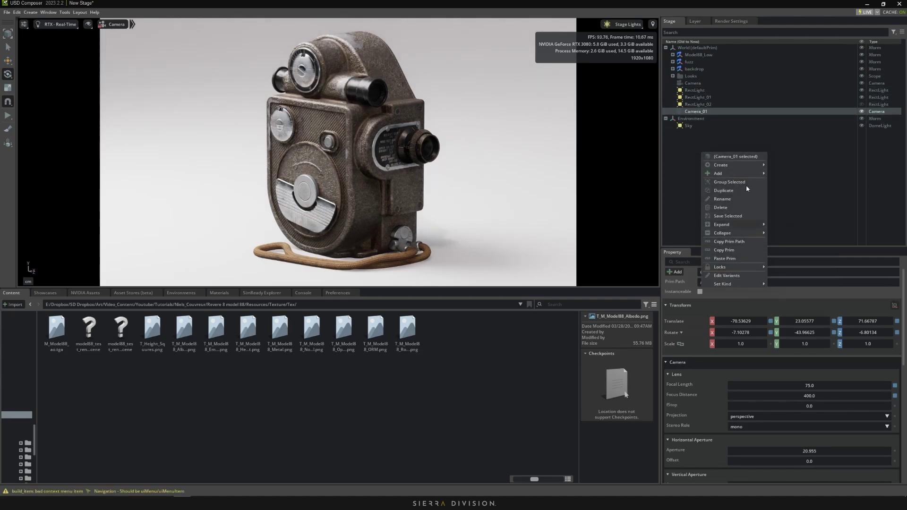
mouse_move(739, 164)
mouse_move(787, 182)
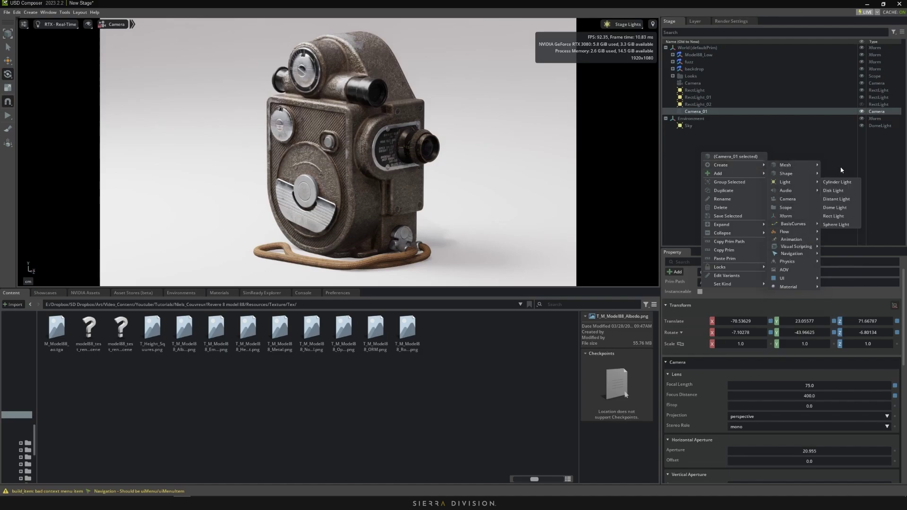
key("Escape")
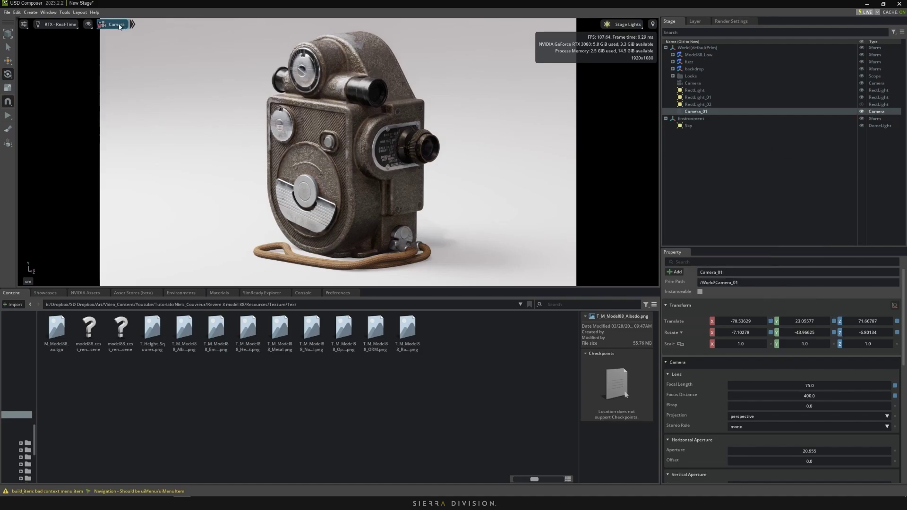
Look through Camera_01, close in on the lens, and lower focus distance to 366.9.
left_click(119, 27)
mouse_move(114, 39)
left_click(178, 43)
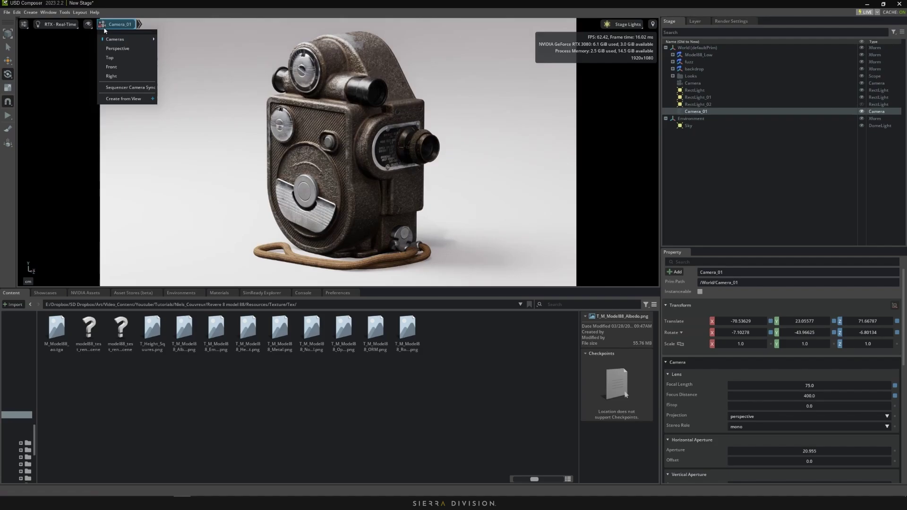
key("Escape")
scroll(423, 155, "up", 3)
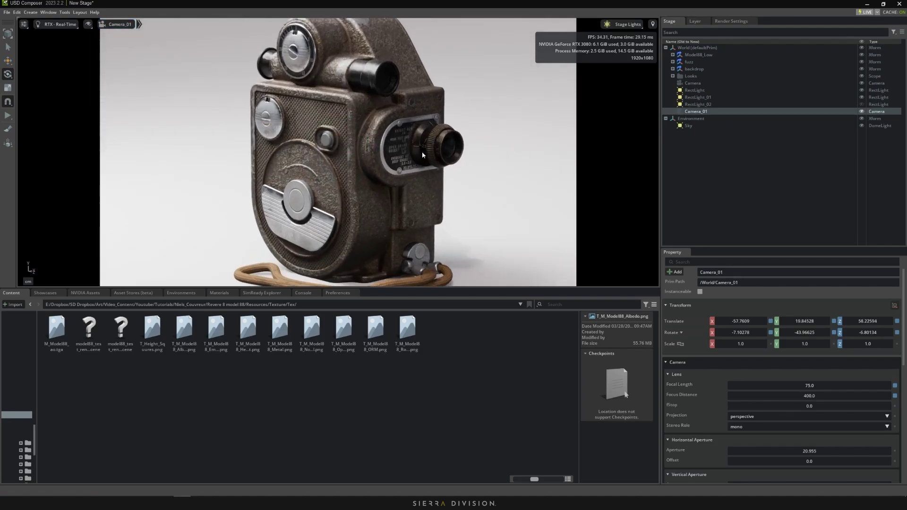
scroll(423, 155, "up", 5)
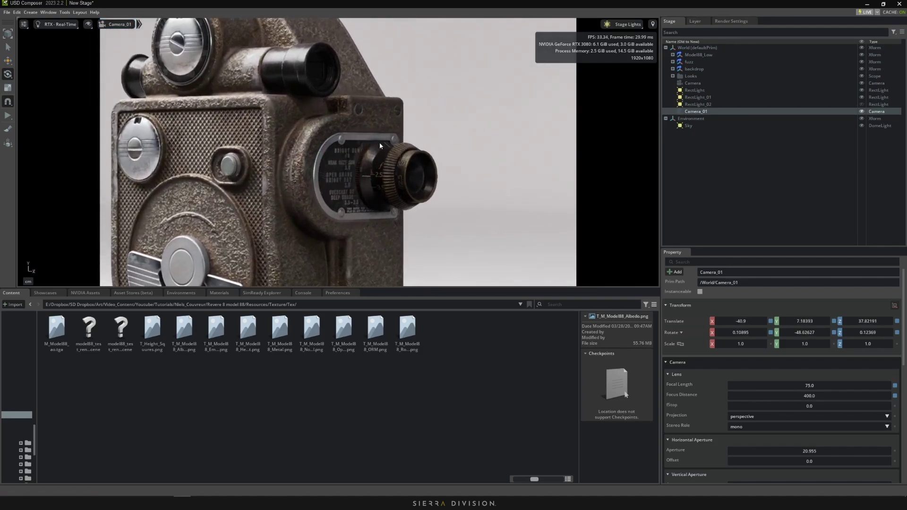
left_click_drag(380, 146, 425, 151, "alt")
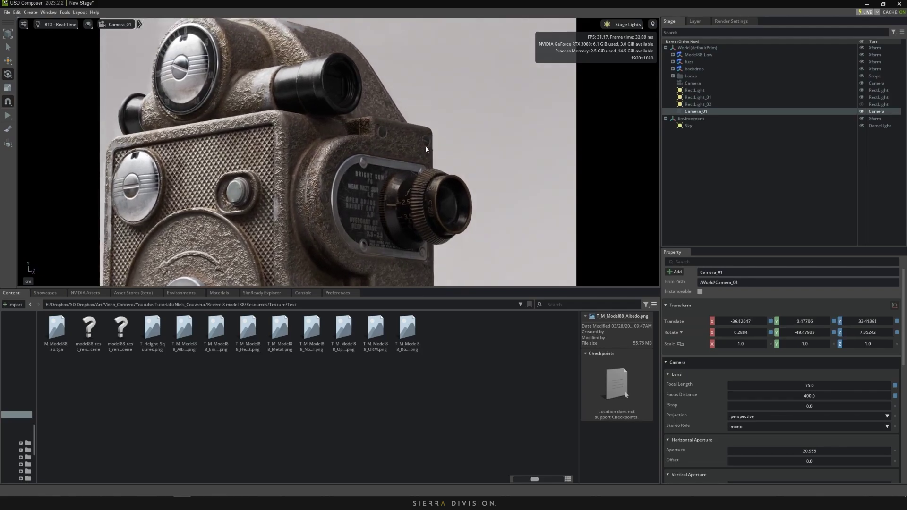
left_click_drag(425, 150, 415, 148, "alt")
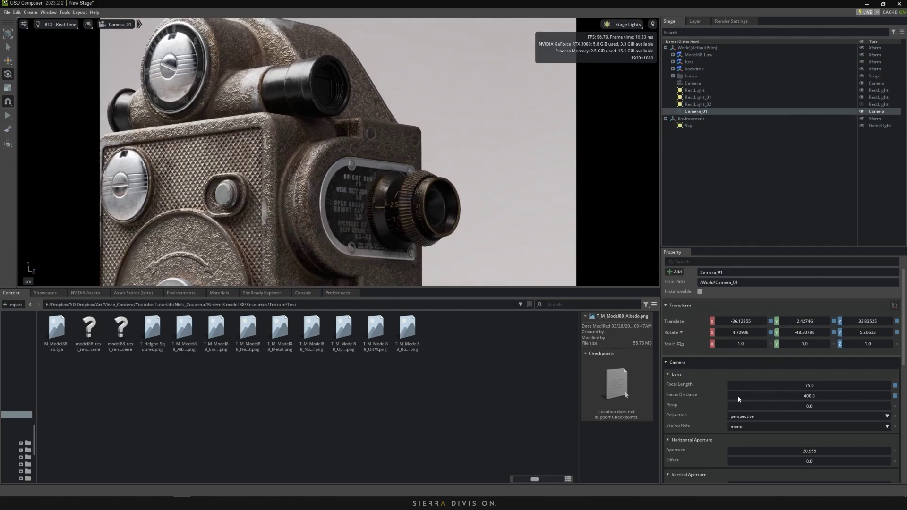
left_click_drag(829, 395, 767, 402)
Set Camera_01's focus distance to 45.3 and fStop to 8.1, trying 3.9 along the way.
left_click_drag(765, 408, 900, 406)
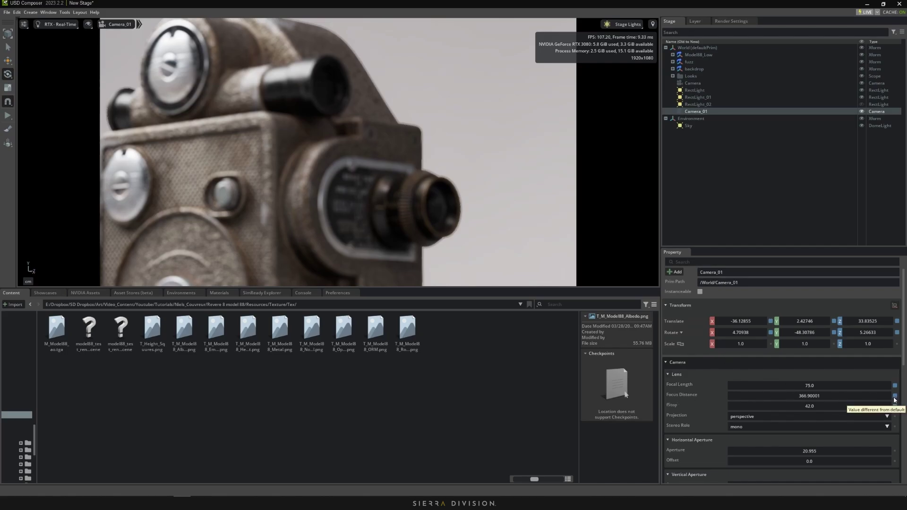
left_click(896, 396)
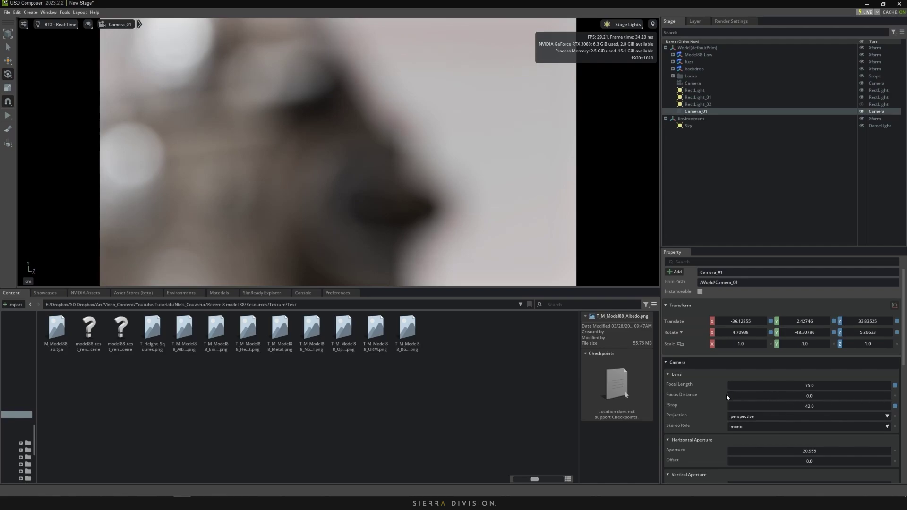
left_click_drag(785, 400, 906, 400)
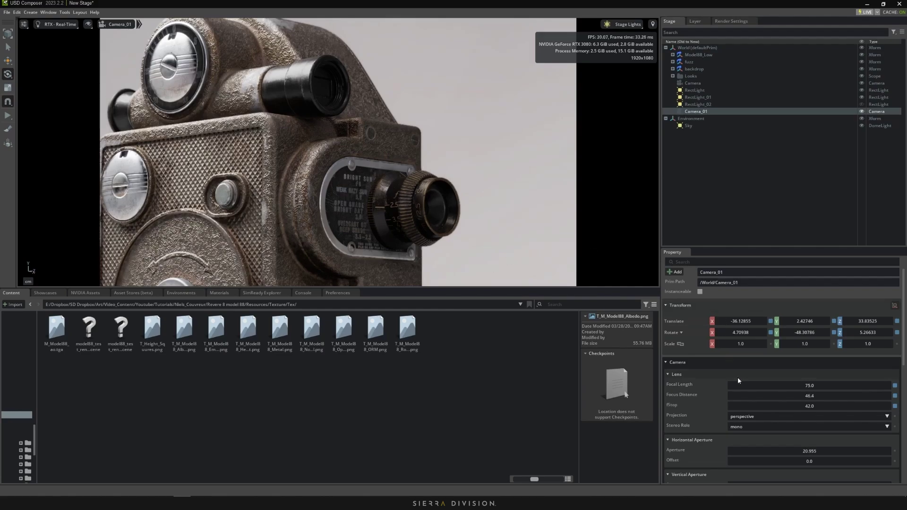
left_click_drag(746, 406, 804, 409)
double_click(805, 409)
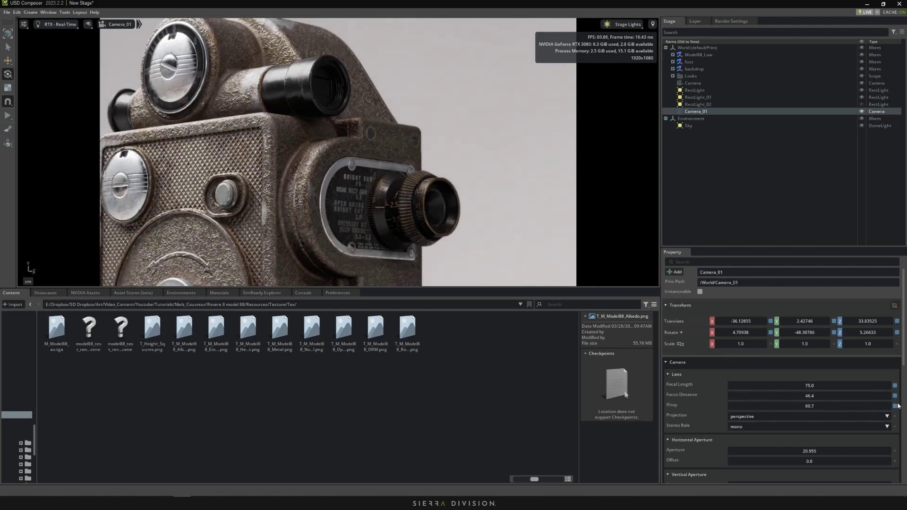
type("3.9")
key("Return")
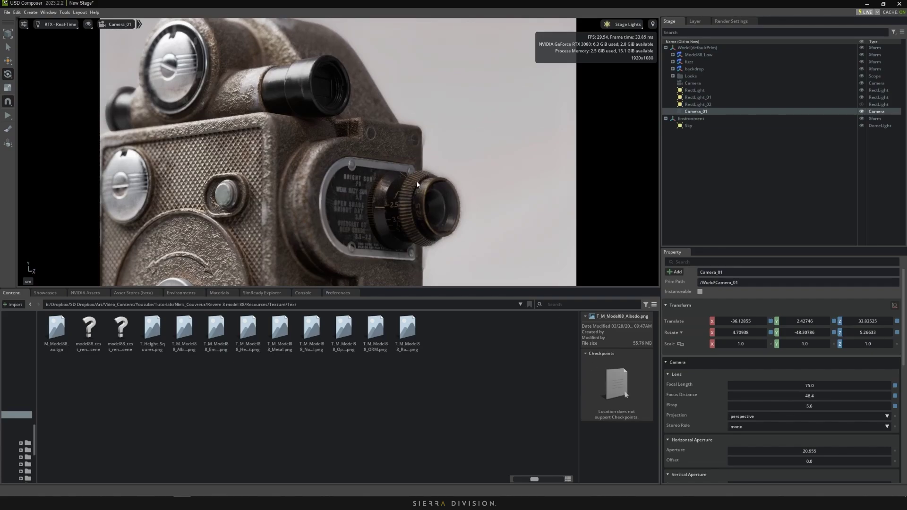
left_click_drag(799, 395, 800, 396)
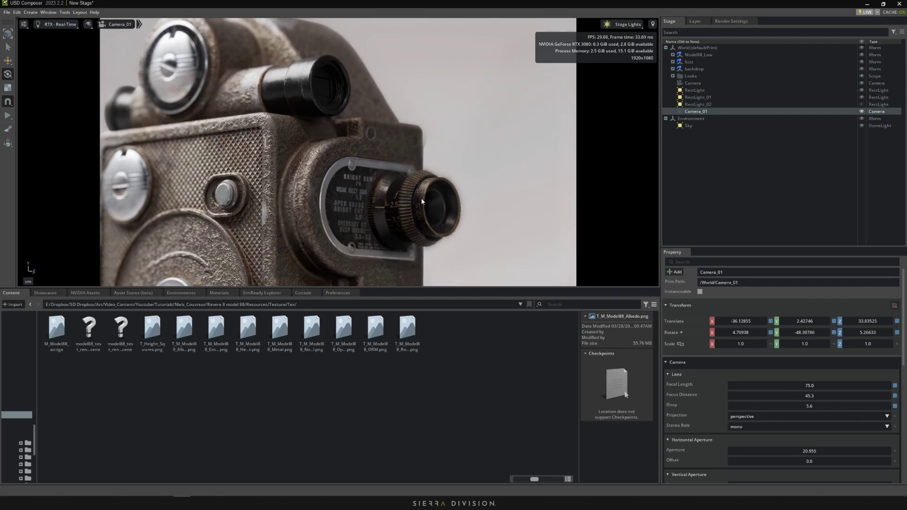
left_click_drag(764, 406, 772, 409)
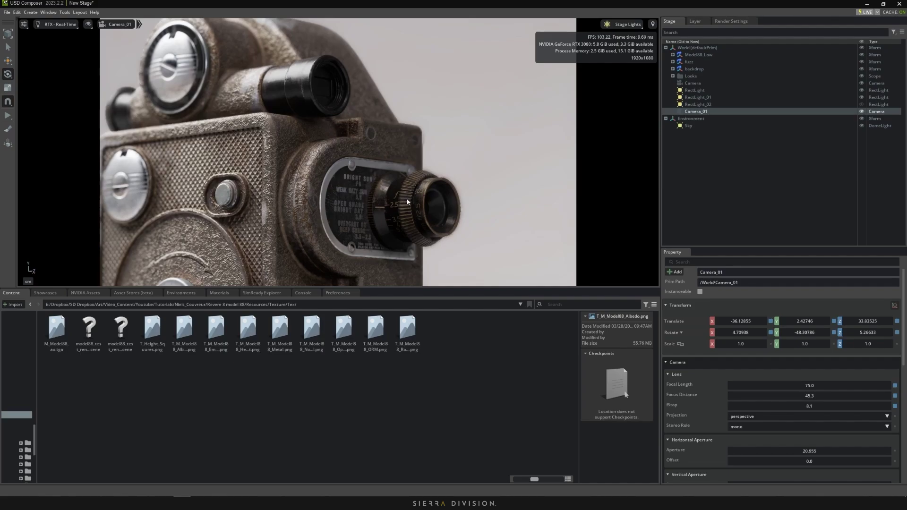
Frame Camera_01 higher on the viewfinder, set focus distance to 41.1, and dolly back from the model.
left_click_drag(369, 148, 382, 177, "alt")
middle_click_drag(383, 178, 373, 160)
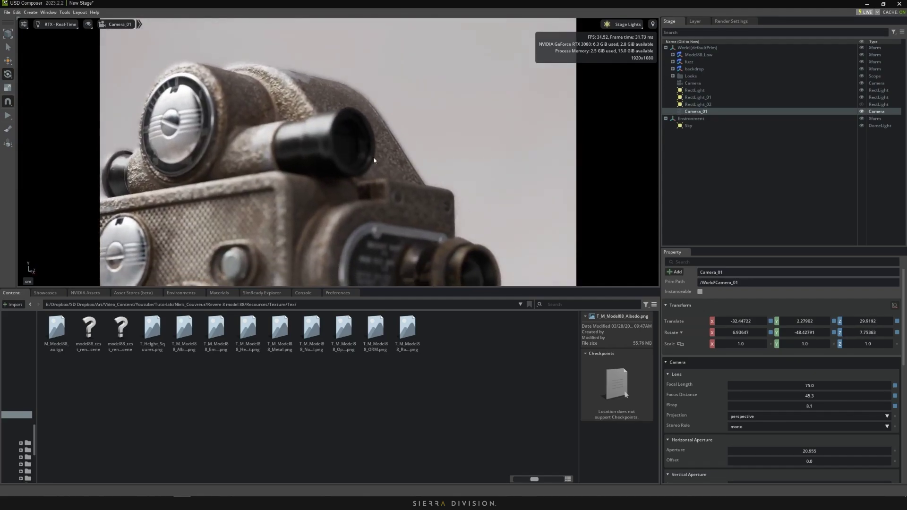
left_click_drag(810, 398, 794, 399)
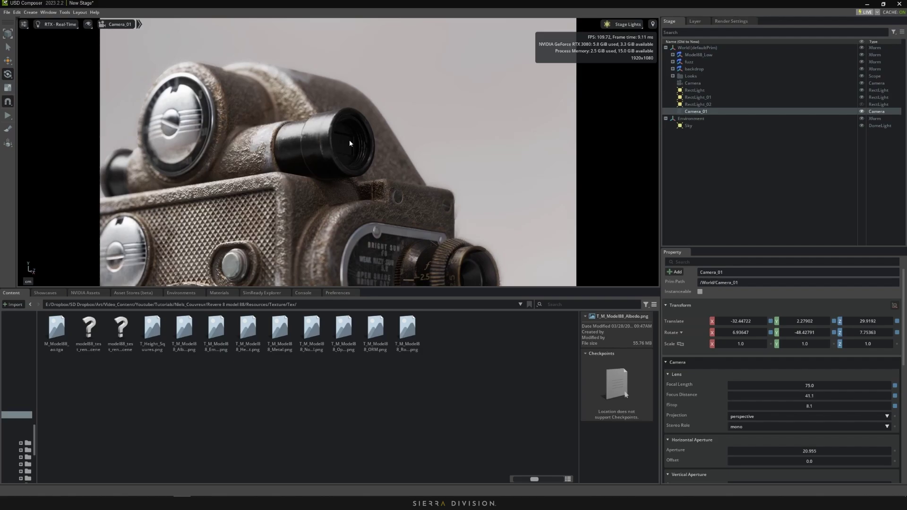
scroll(350, 140, "down", 3)
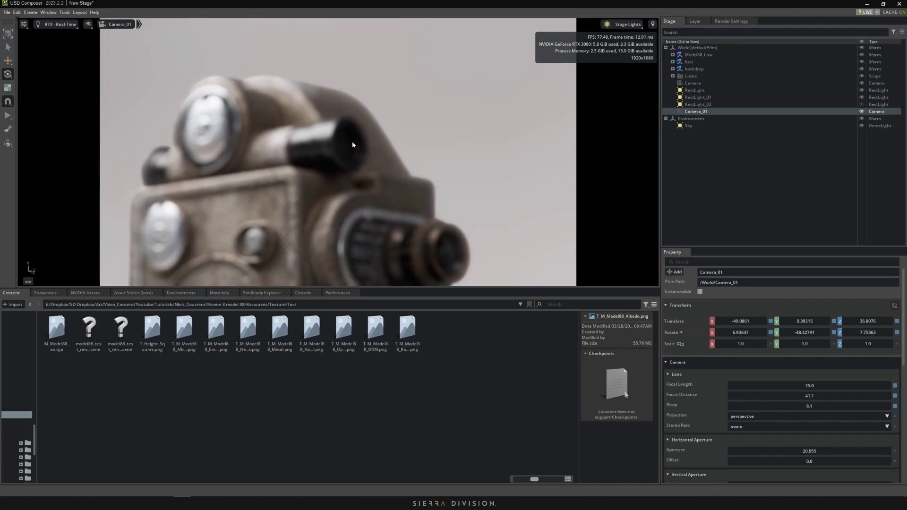
View the sh.usd scene through the TTTT camera.
scroll(352, 144, "down", 1)
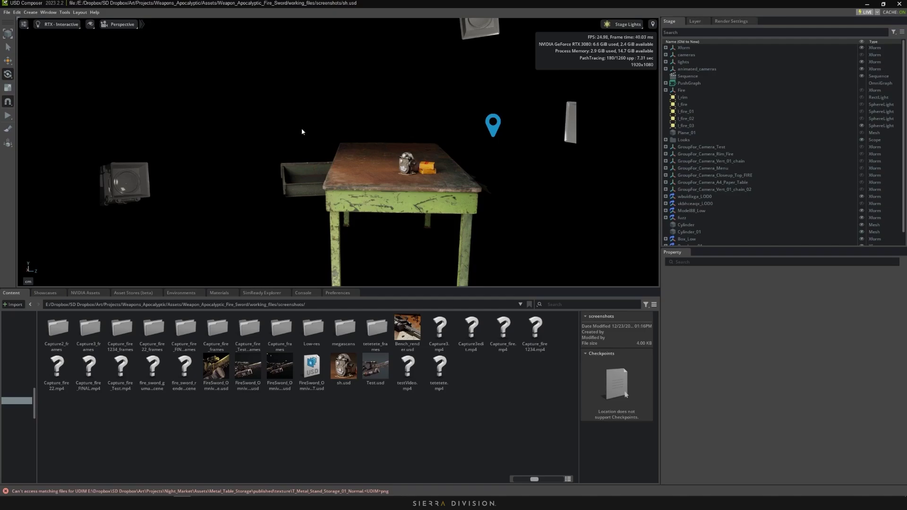
left_click(125, 31)
mouse_move(137, 40)
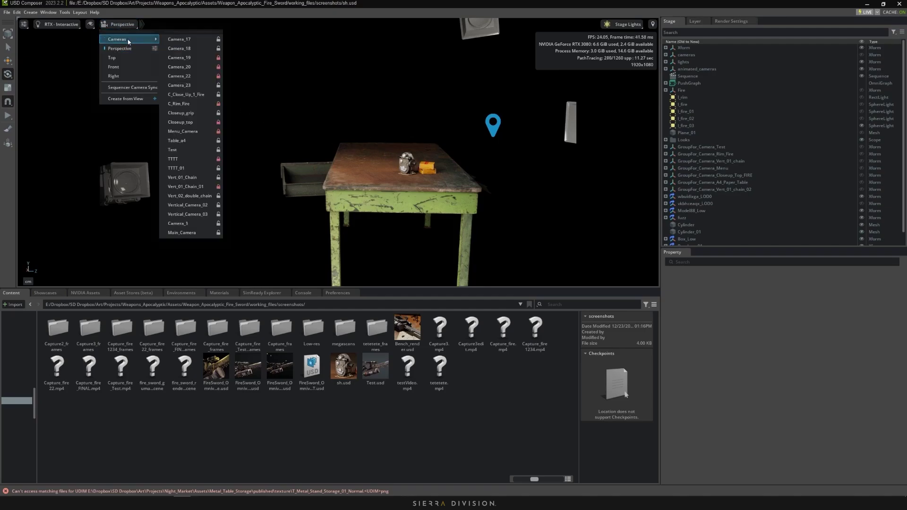
left_click(186, 160)
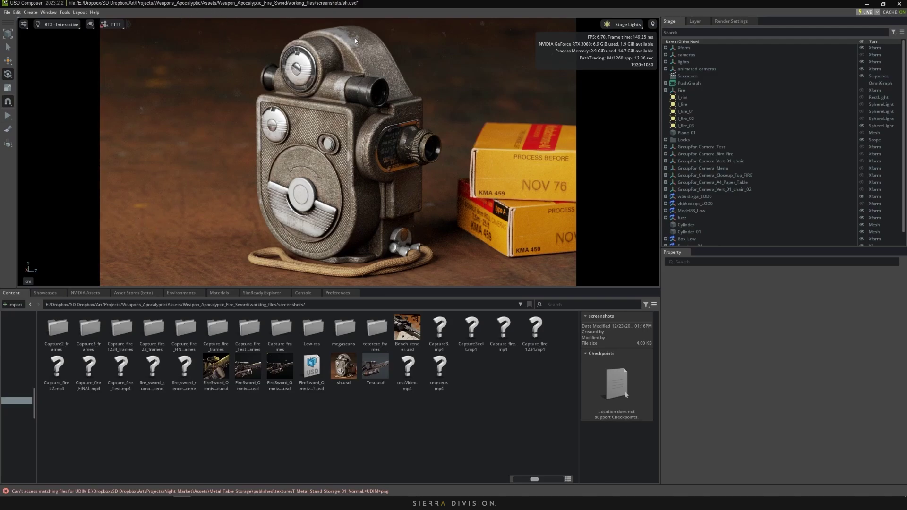
Switch the viewport to TTTT_01's close-up of the stacked yellow film boxes.
left_click(109, 24)
mouse_move(134, 41)
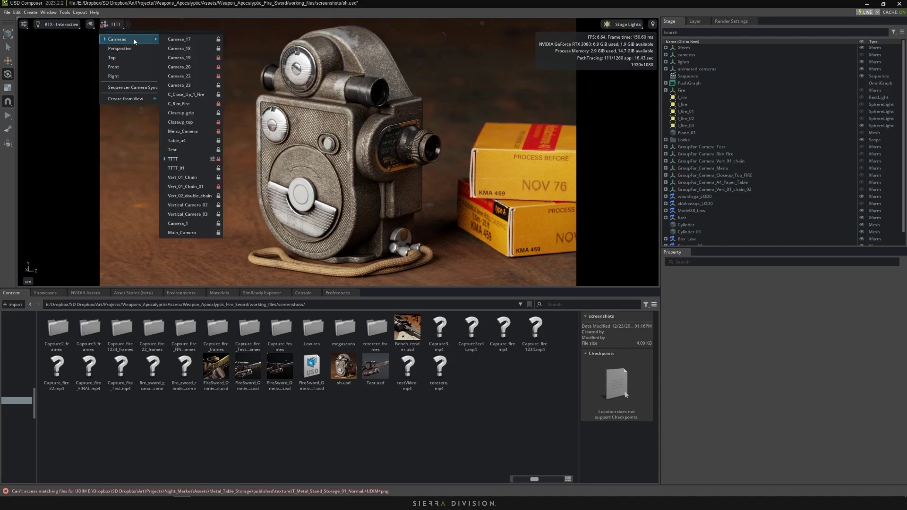
left_click(192, 167)
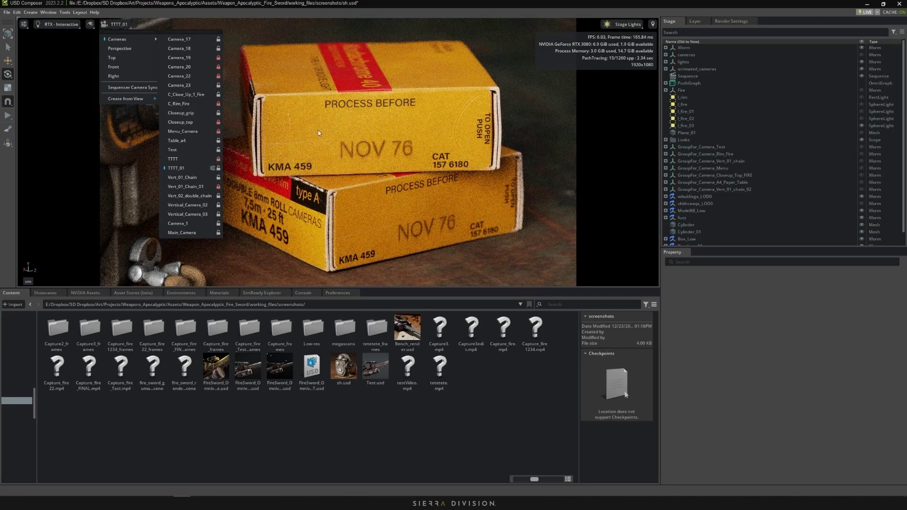
left_click(746, 354)
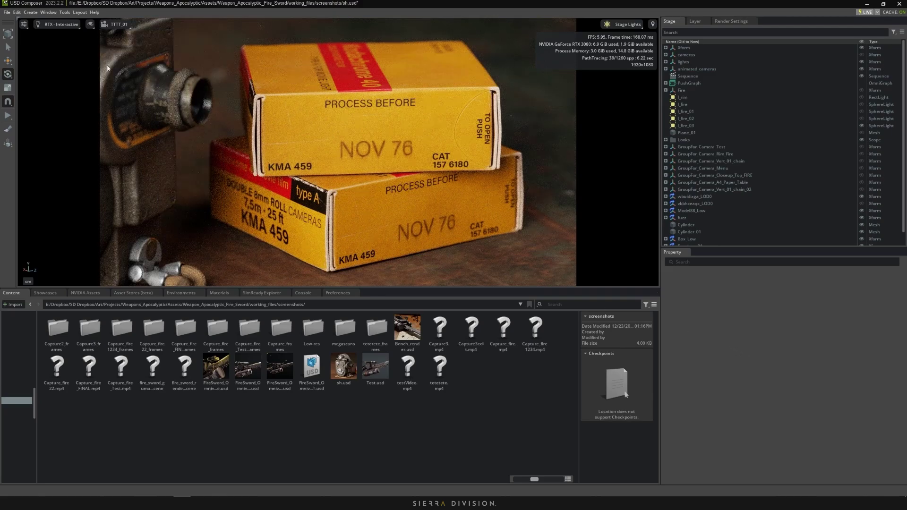
Switch rendering to RTX - Real-Time and look through the TTTT camera again.
left_click(60, 25)
left_click(58, 40)
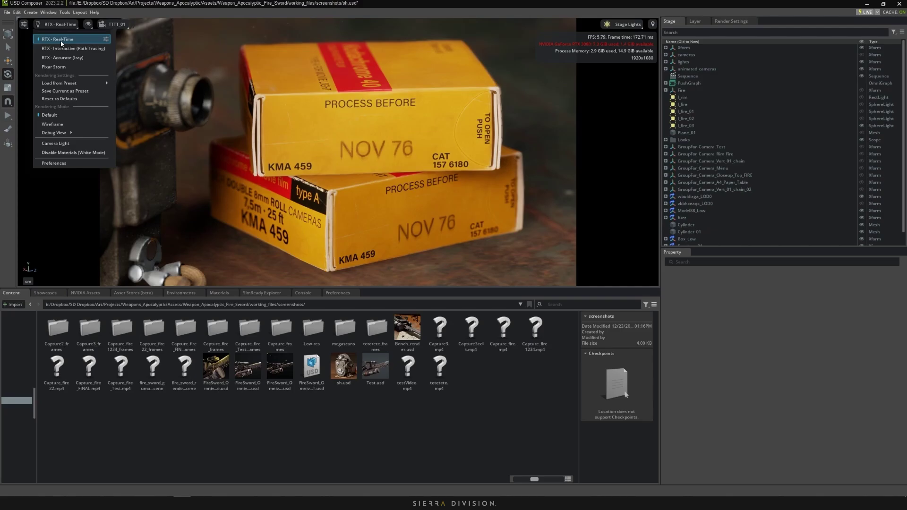
left_click(111, 24)
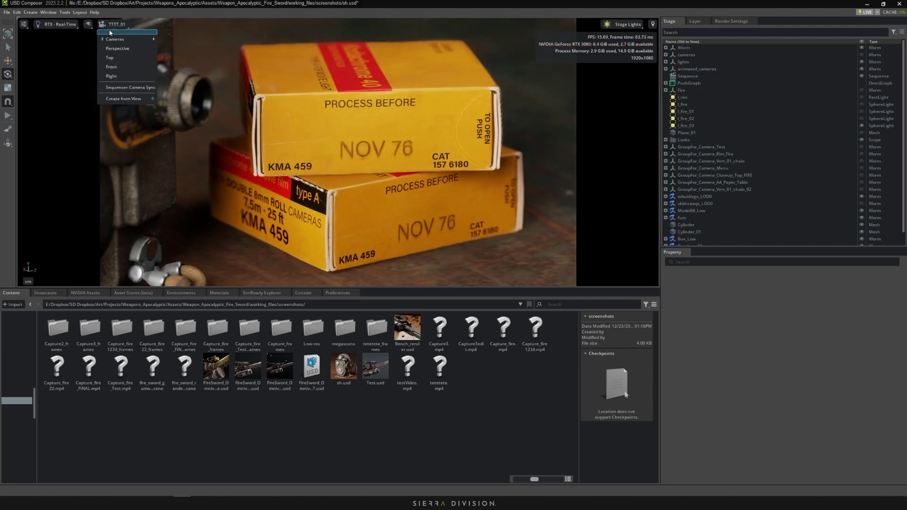
left_click(110, 32)
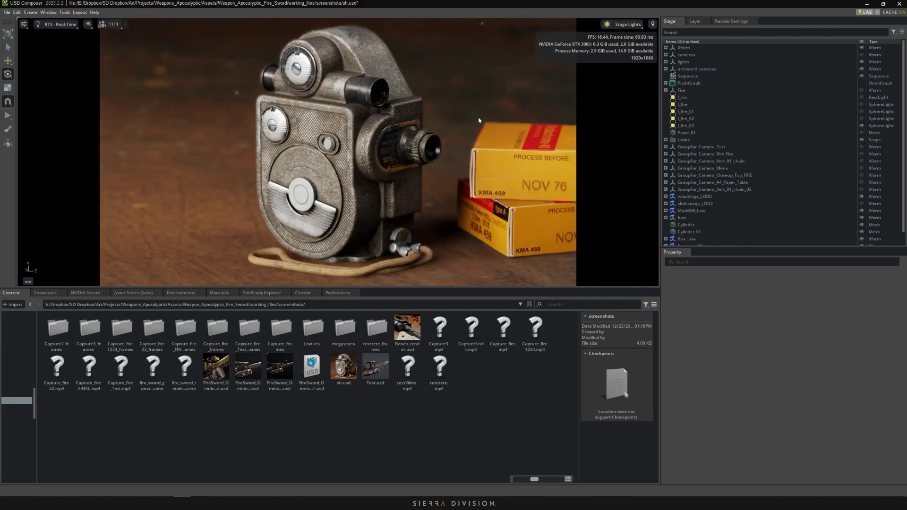